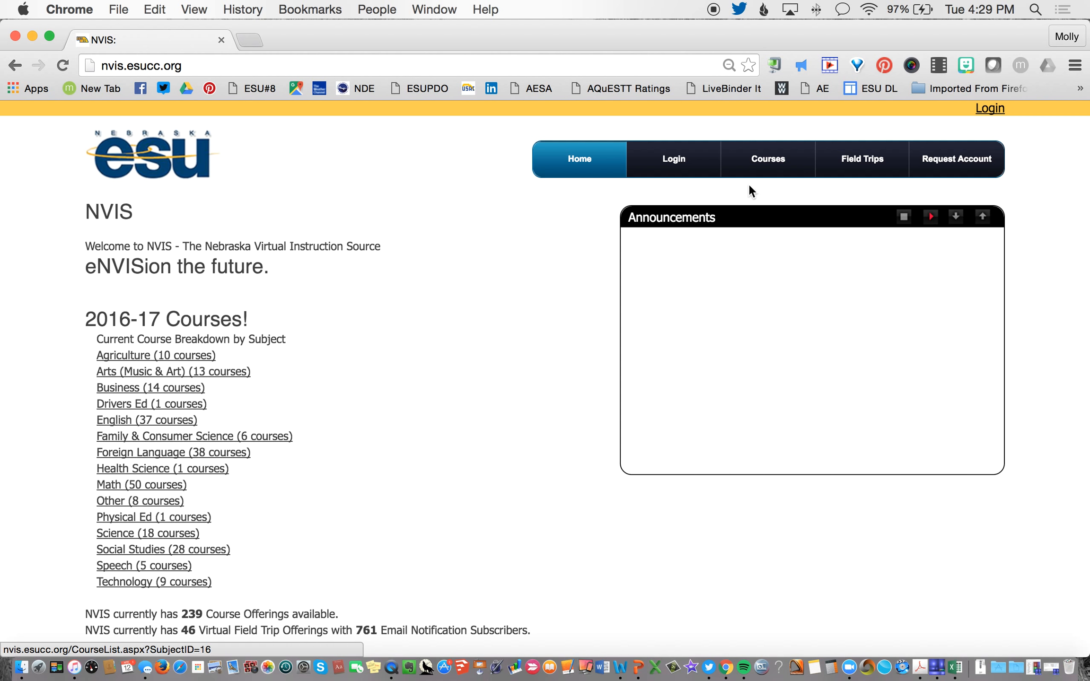
# Log in to NVIS with the saved credentials and open the course offerings list.
pyautogui.click(992, 113)
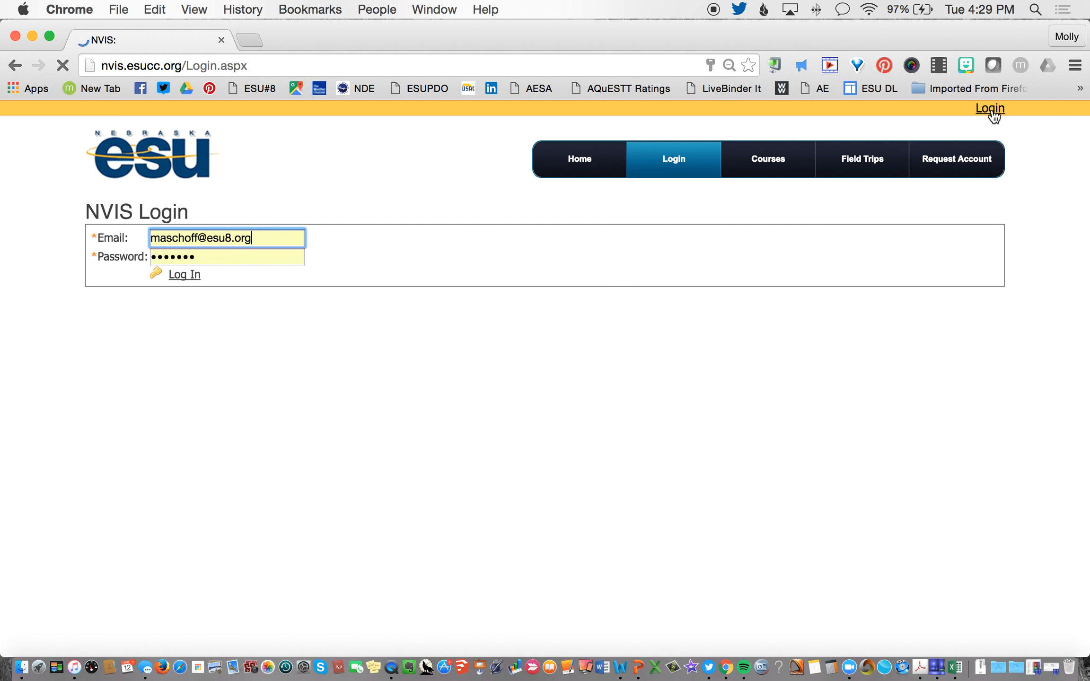
pyautogui.click(195, 279)
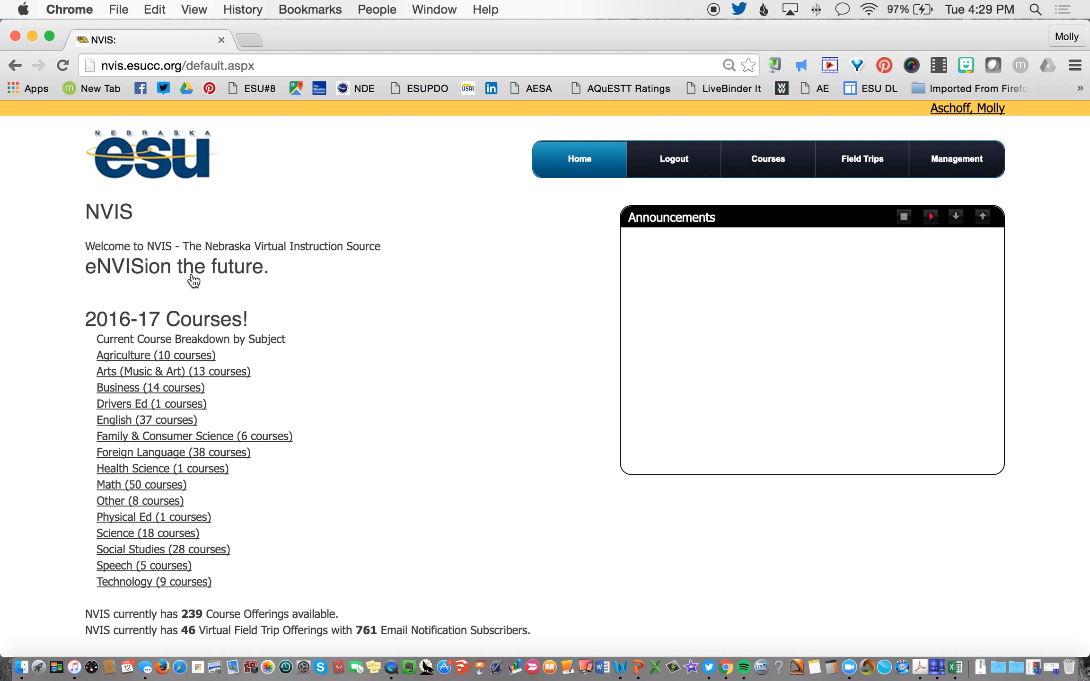
pyautogui.click(775, 169)
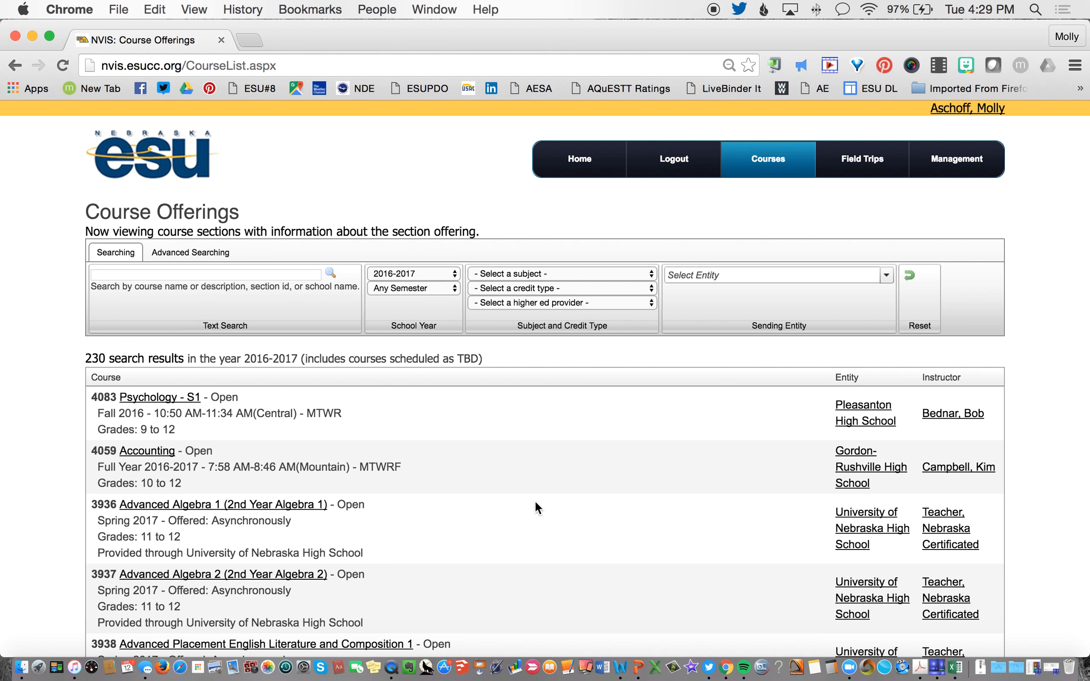
# Filter the course offerings to school year 2015-2016 and search for "Spanish 2".
pyautogui.click(454, 272)
pyautogui.click(424, 286)
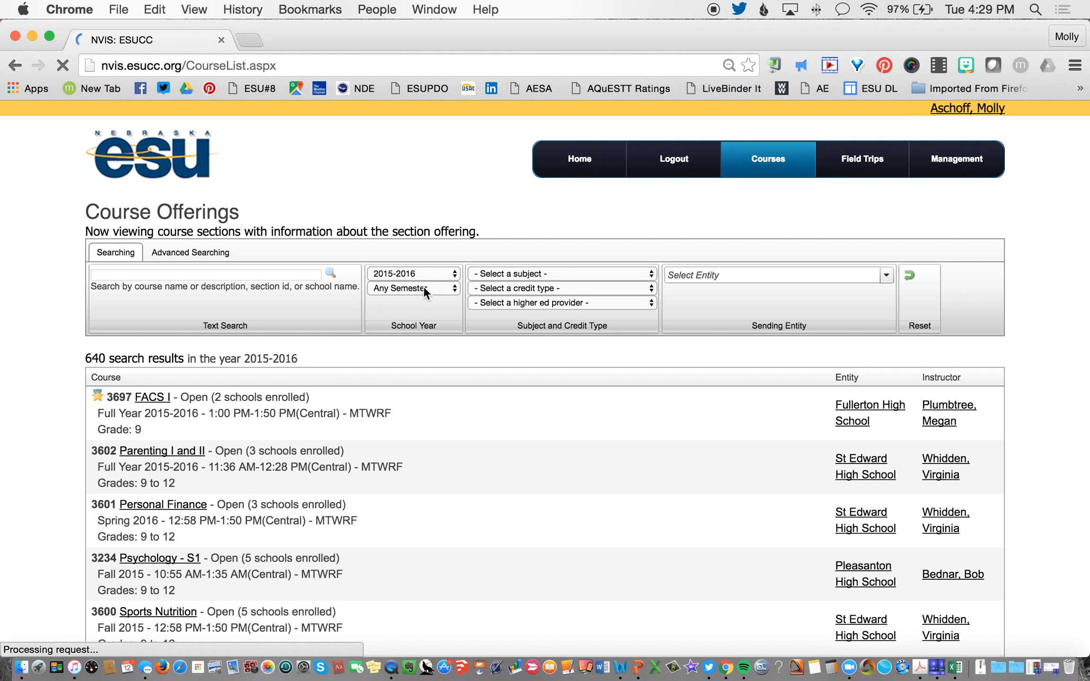
pyautogui.click(204, 275)
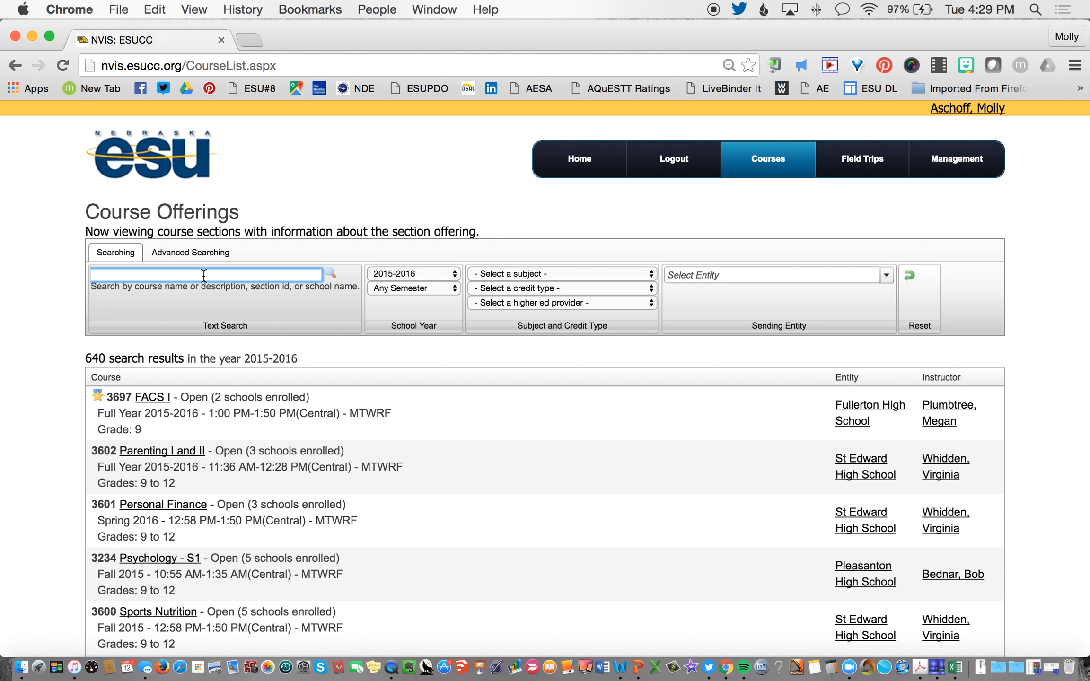
pyautogui.write('Spanish 2')
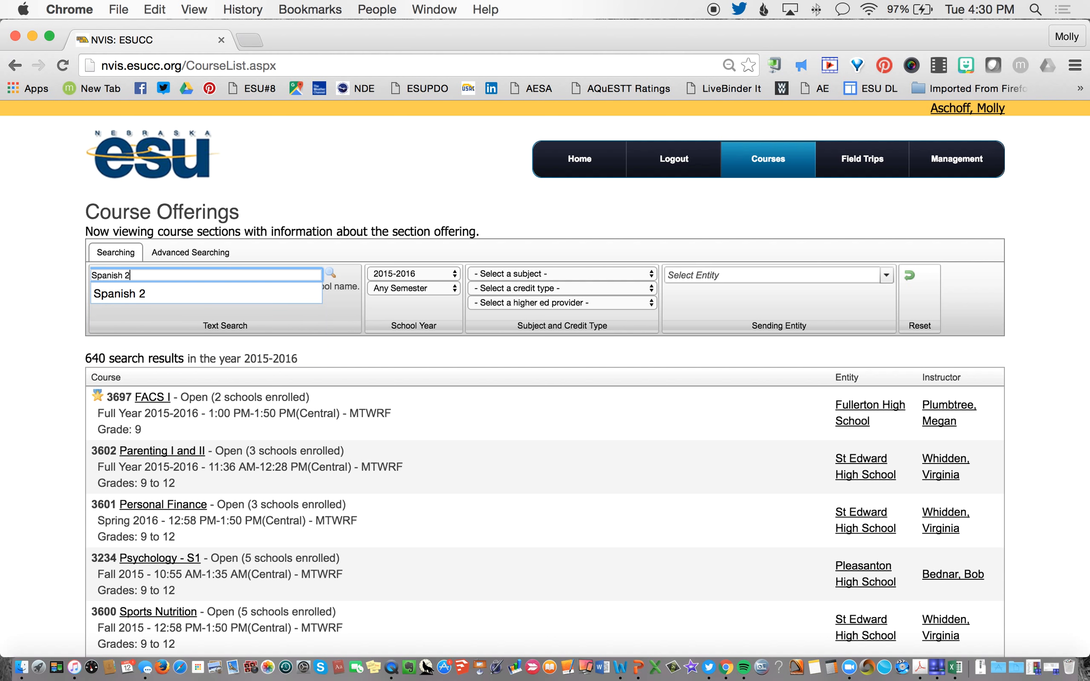
pyautogui.press('Return')
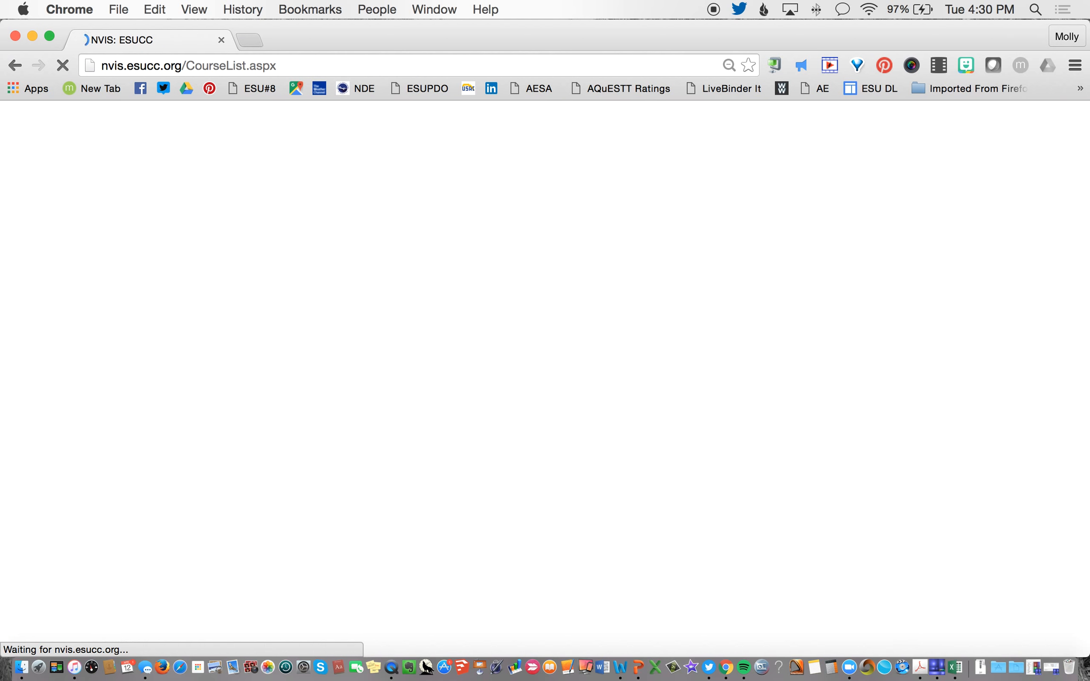
# Look through all three pages of the 2015-2016 Spanish 2 results for the section to copy.
pyautogui.scroll(-15, 707, 479)
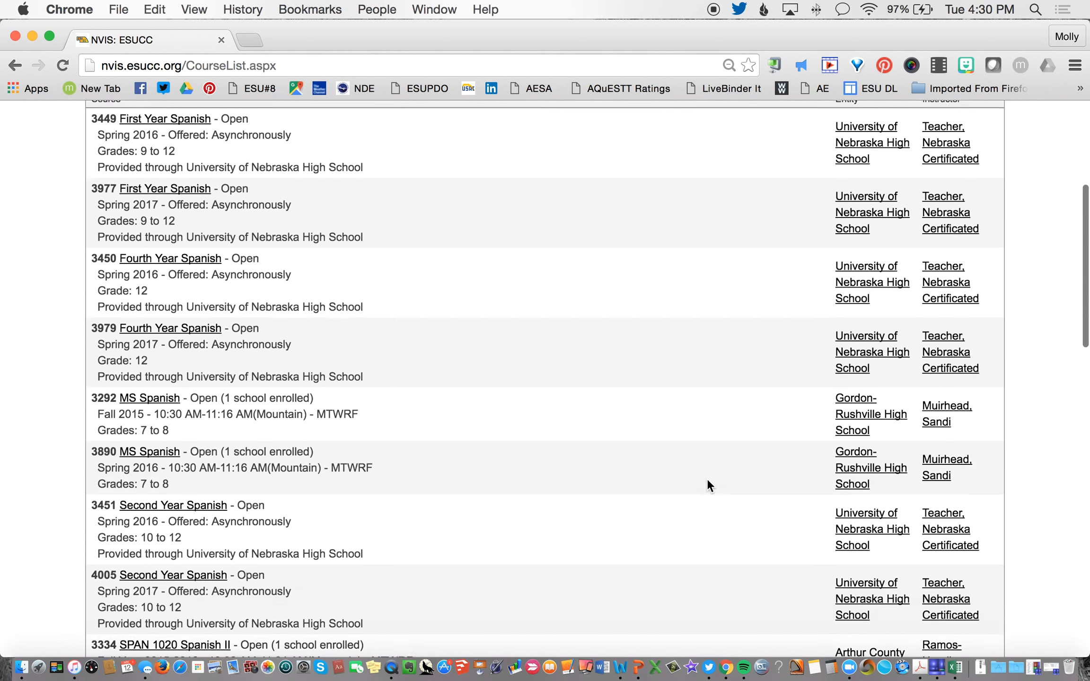
pyautogui.scroll(-5, 706, 478)
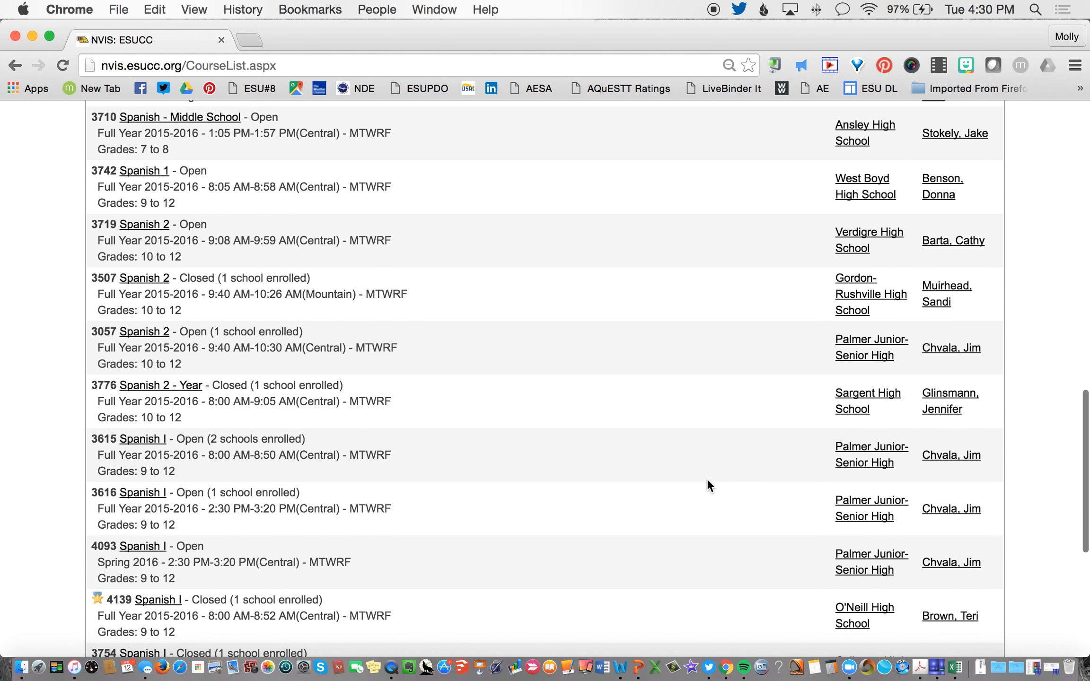
pyautogui.scroll(-1, 785, 587)
pyautogui.scroll(-5, 788, 591)
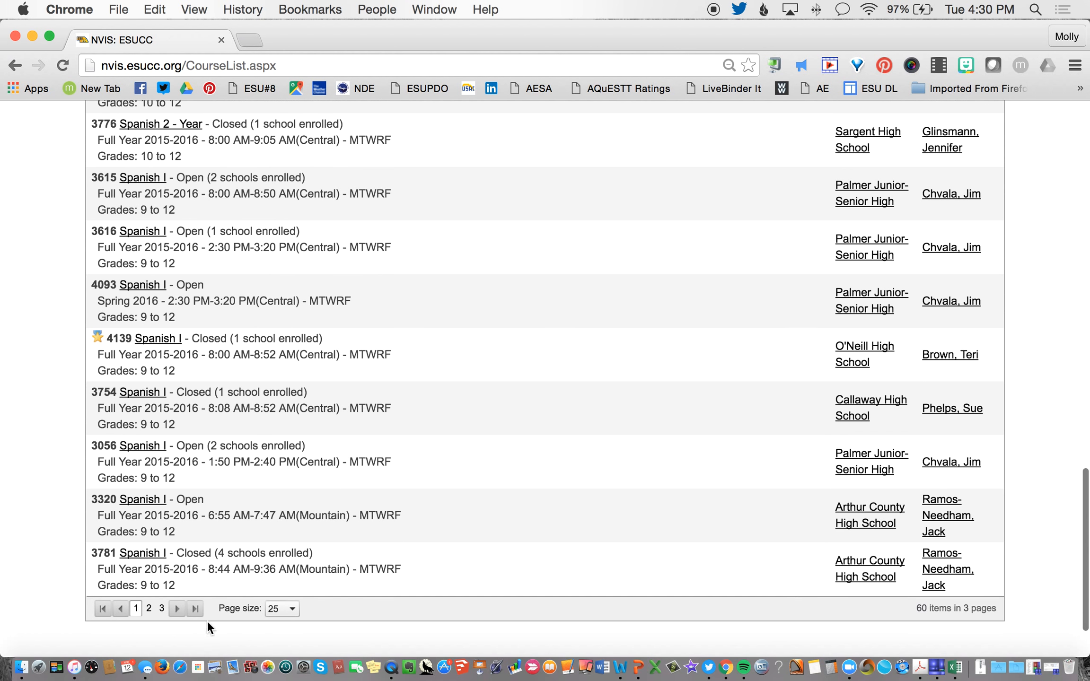
pyautogui.click(149, 609)
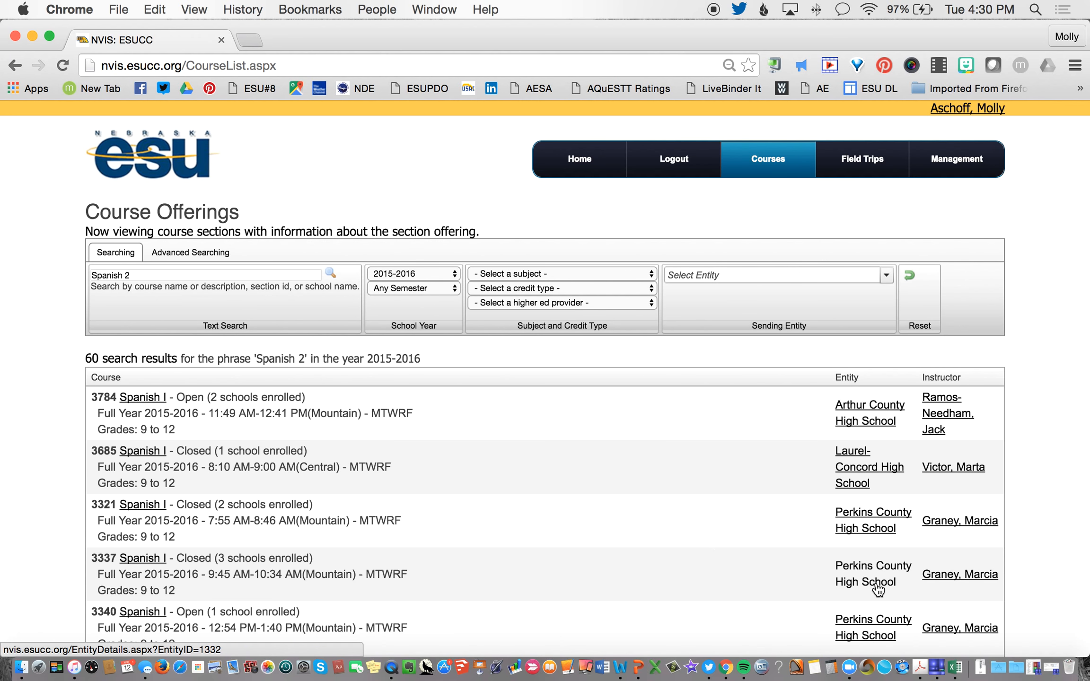
pyautogui.scroll(-15, 878, 589)
pyautogui.scroll(-7, 875, 581)
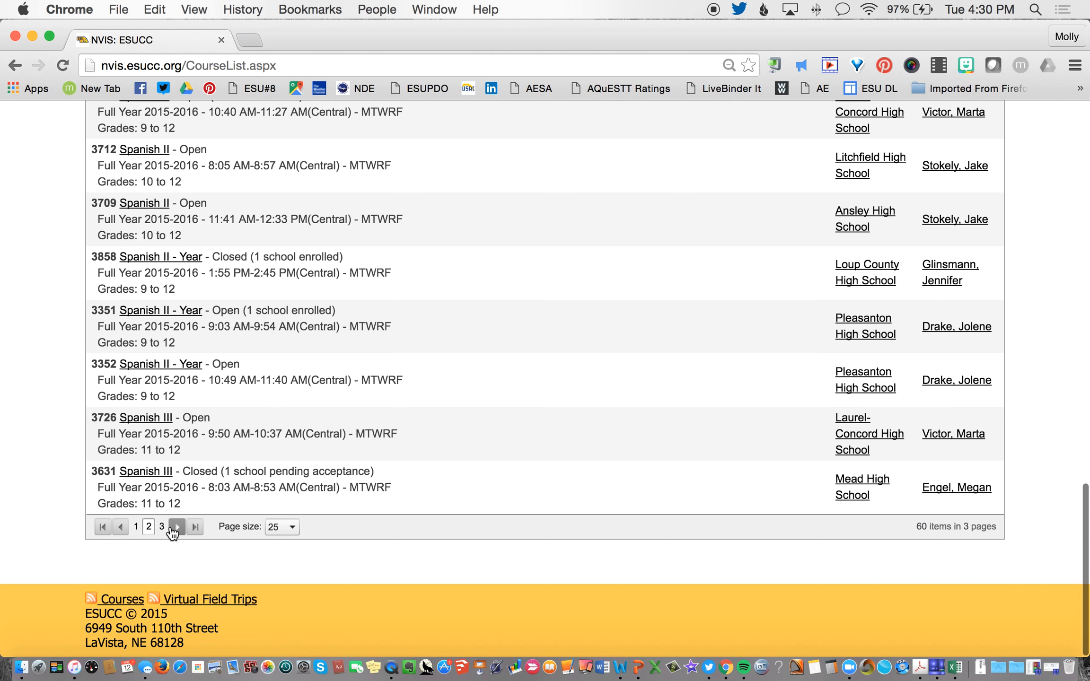
pyautogui.click(176, 527)
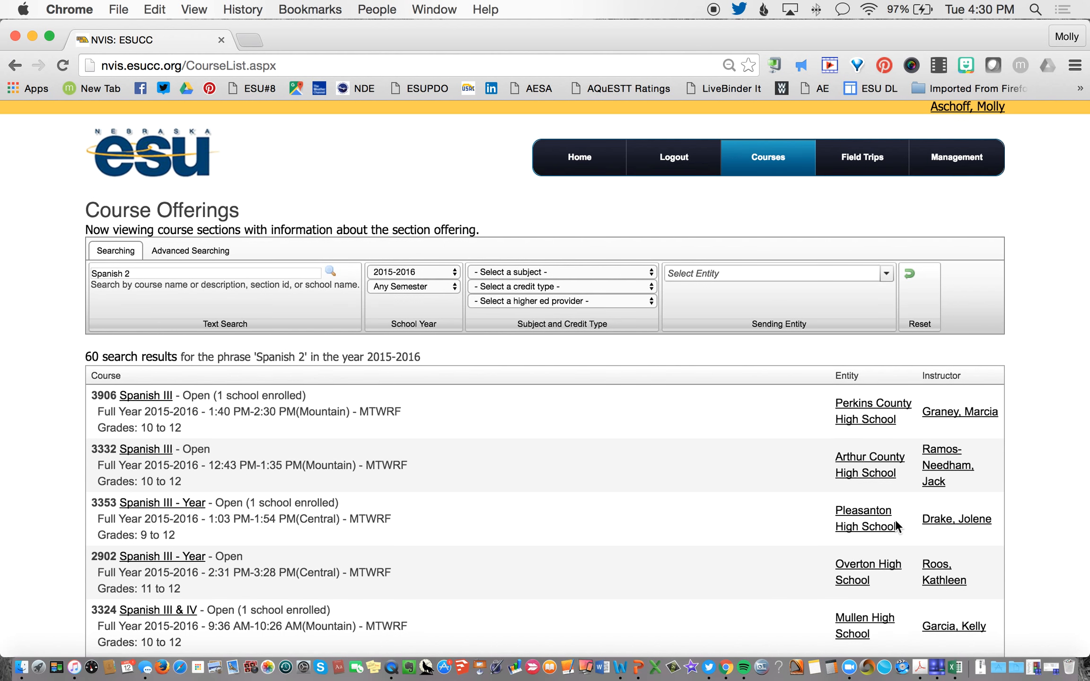
pyautogui.scroll(-10, 895, 519)
pyautogui.scroll(12, 895, 520)
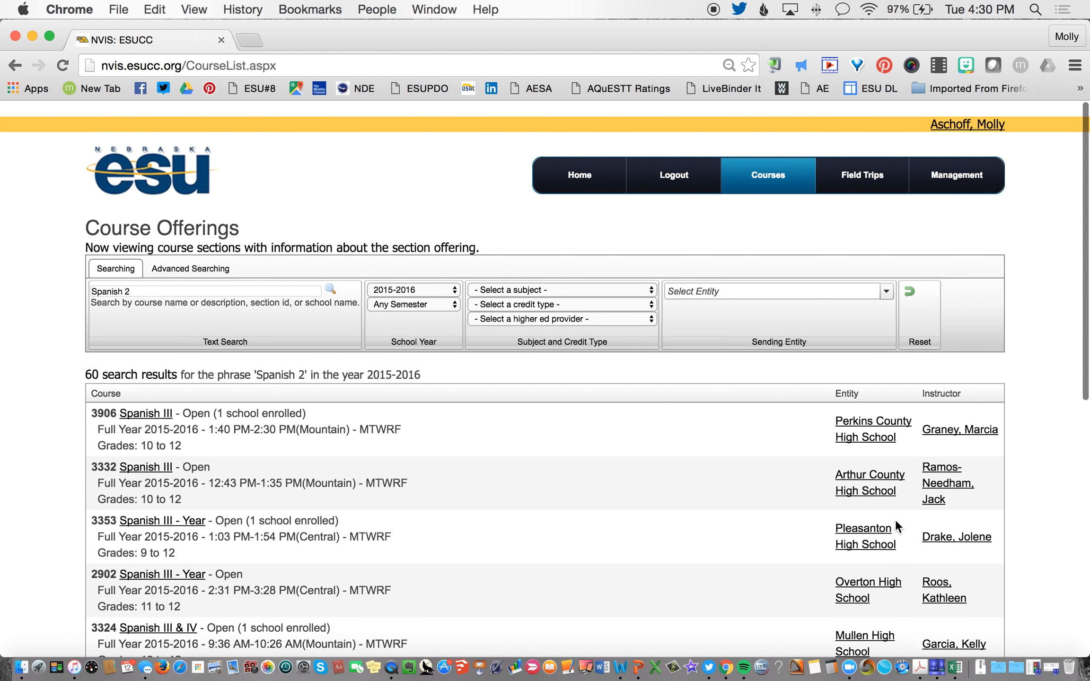
# Switch the Spanish 2 search to school year 2014-2015 and go to the first page of results.
pyautogui.click(453, 280)
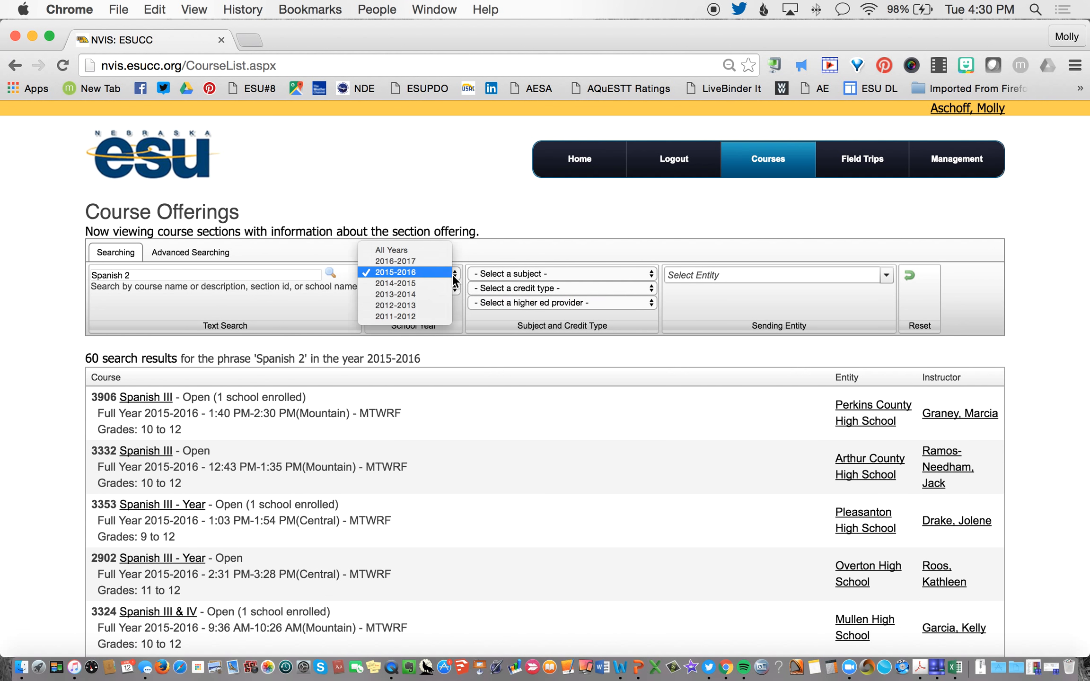
pyautogui.click(417, 282)
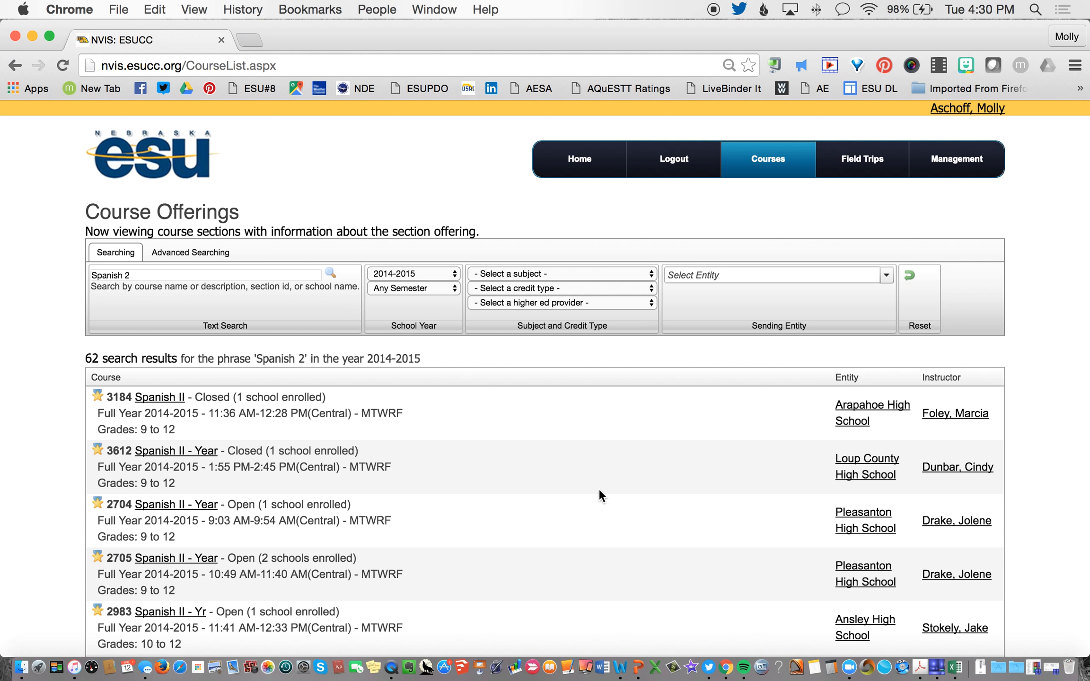
pyautogui.scroll(-6, 887, 525)
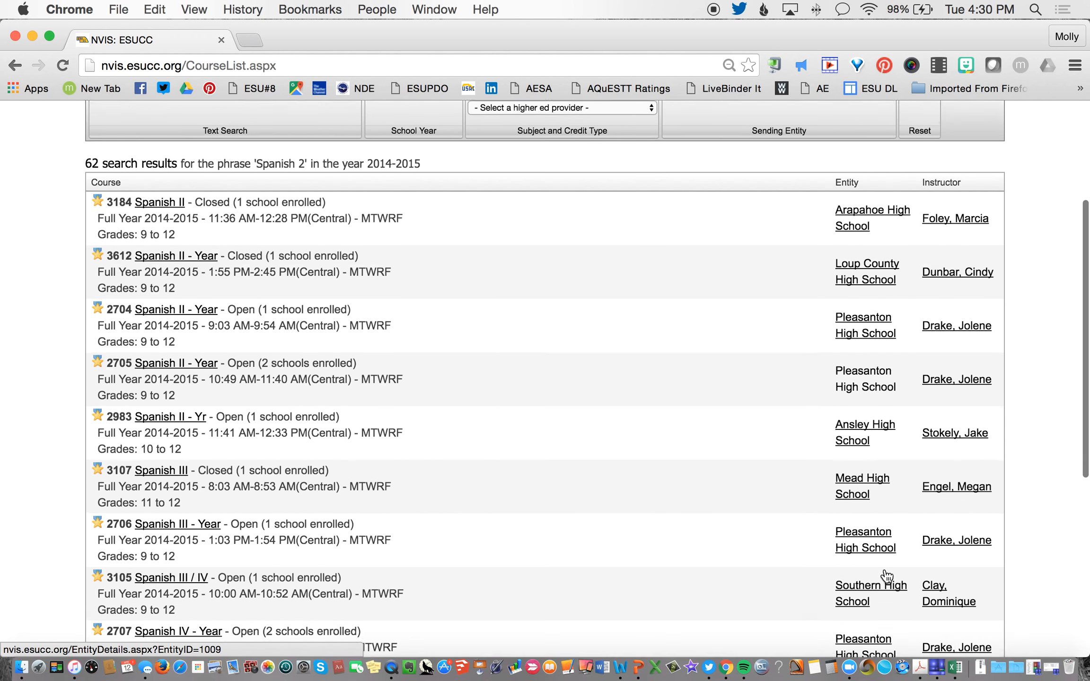
pyautogui.scroll(-6, 886, 576)
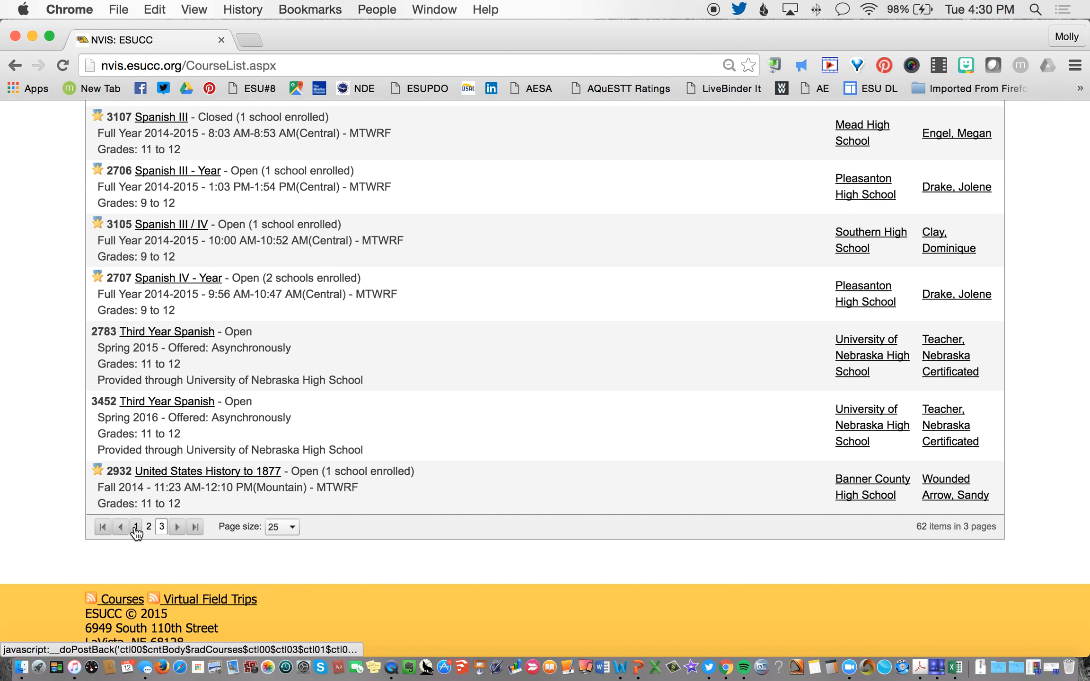
pyautogui.click(137, 531)
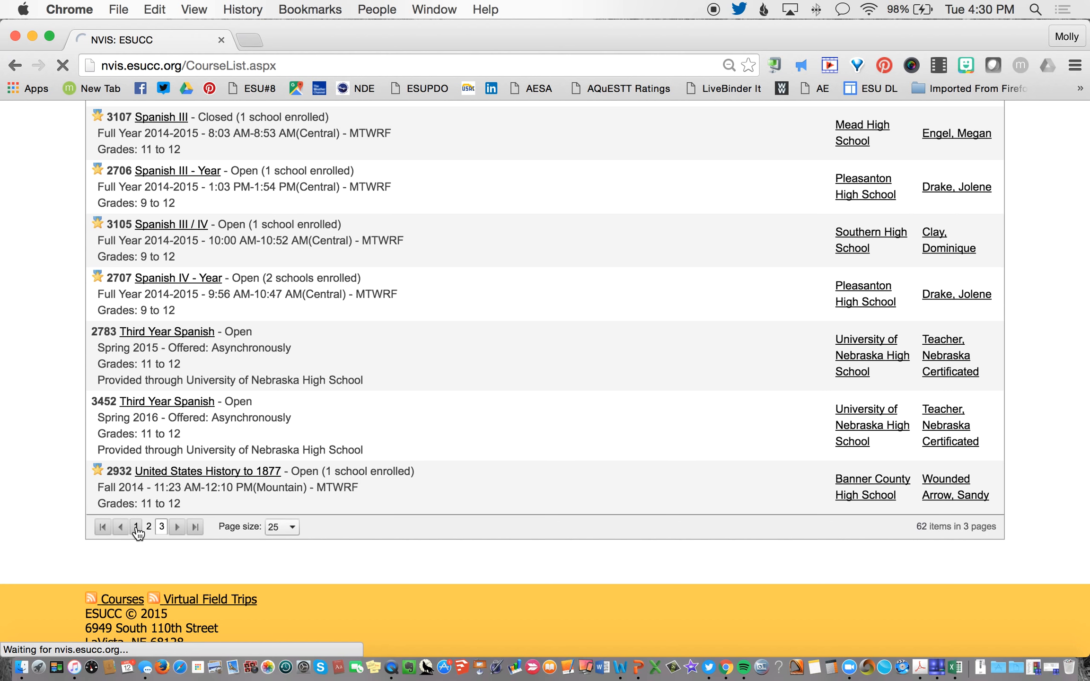
# Open O'Neill High School's Spanish 2 section 2578 from the results and start duplicating that course section.
pyautogui.scroll(-6, 732, 558)
pyautogui.scroll(-10, 733, 554)
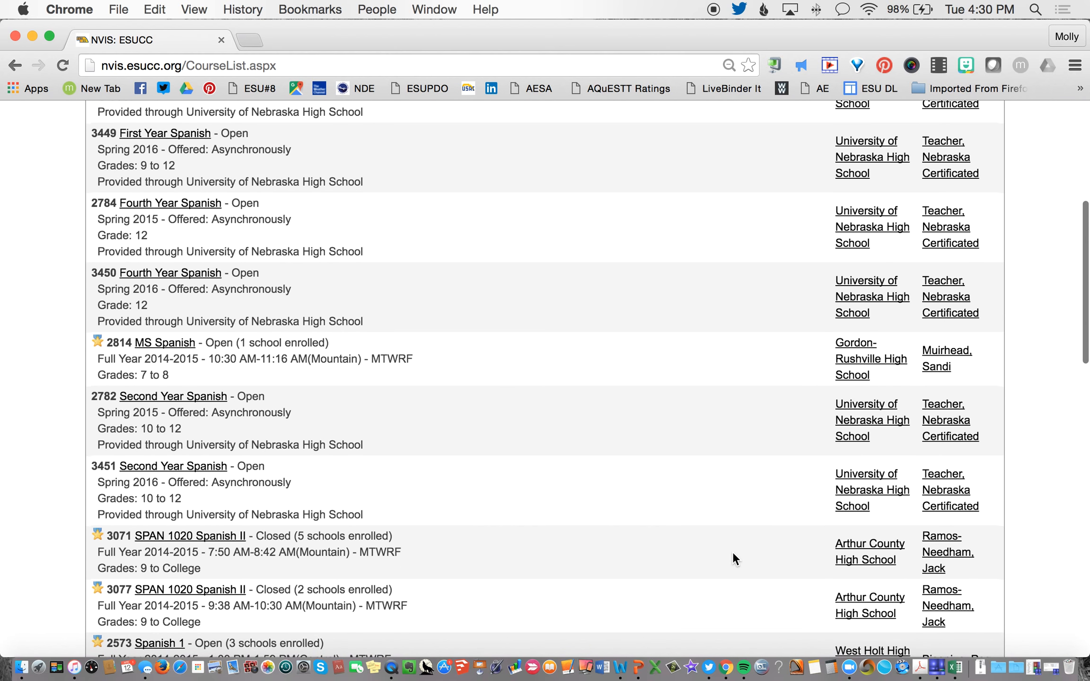
pyautogui.scroll(-1, 733, 554)
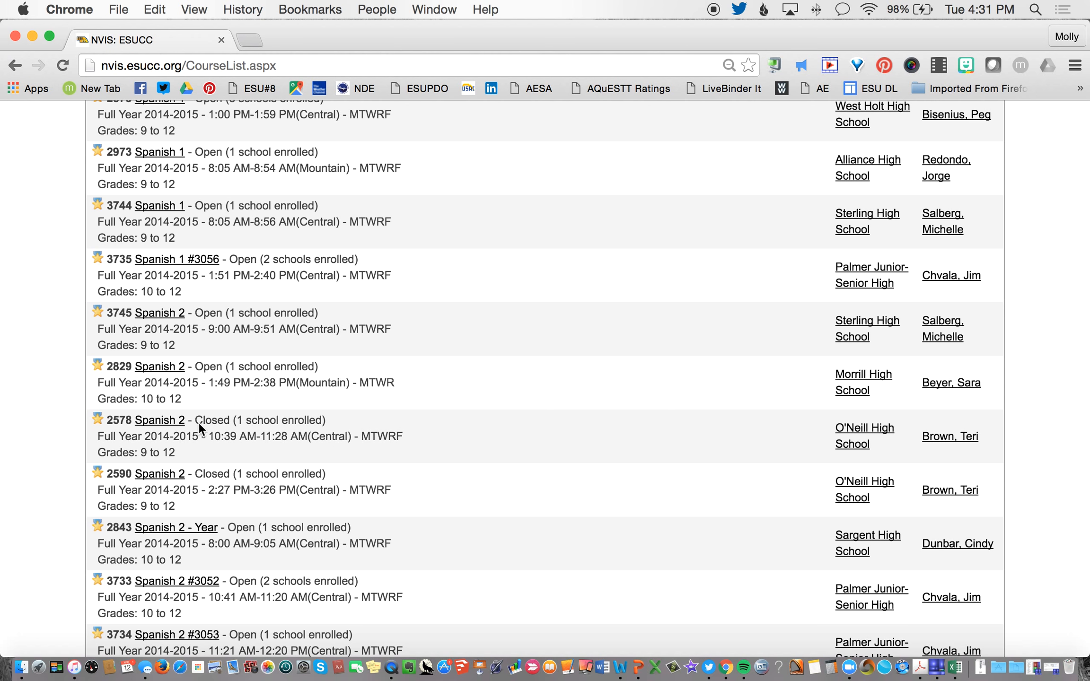
pyautogui.click(163, 421)
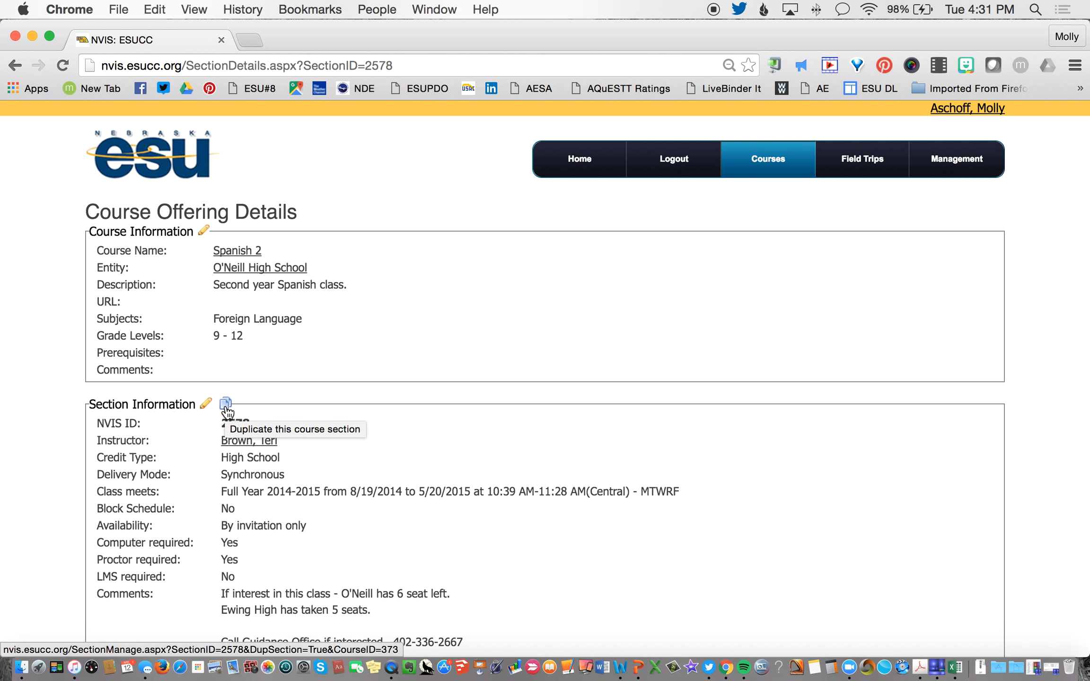
pyautogui.click(226, 405)
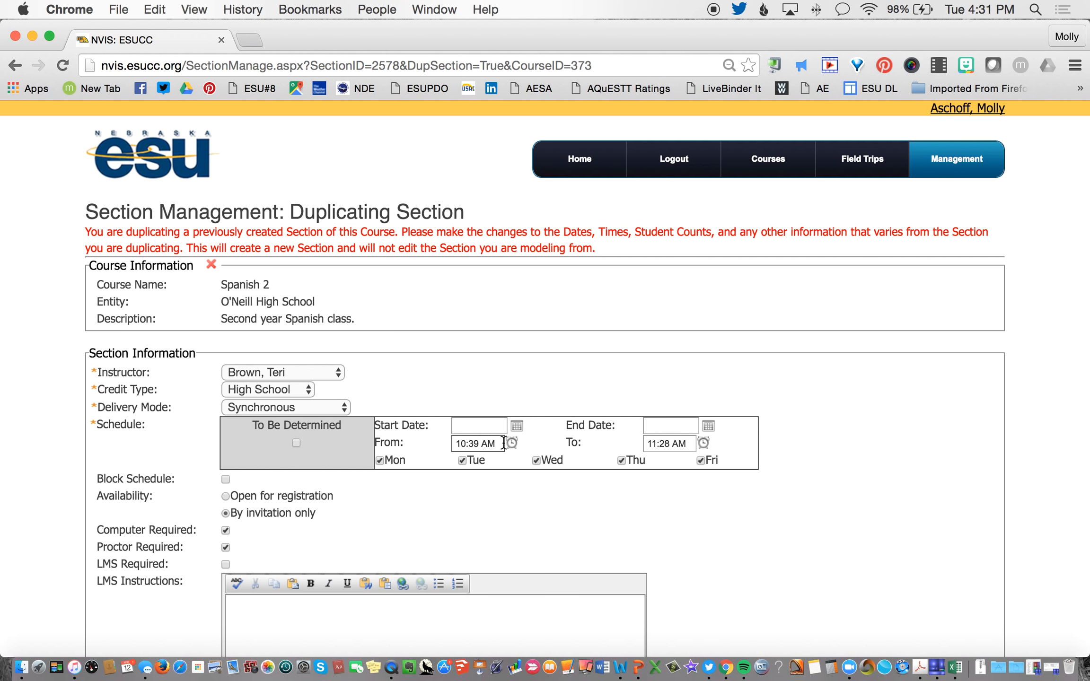
# Set the duplicated section's start date to 8/10/2015.
pyautogui.click(517, 427)
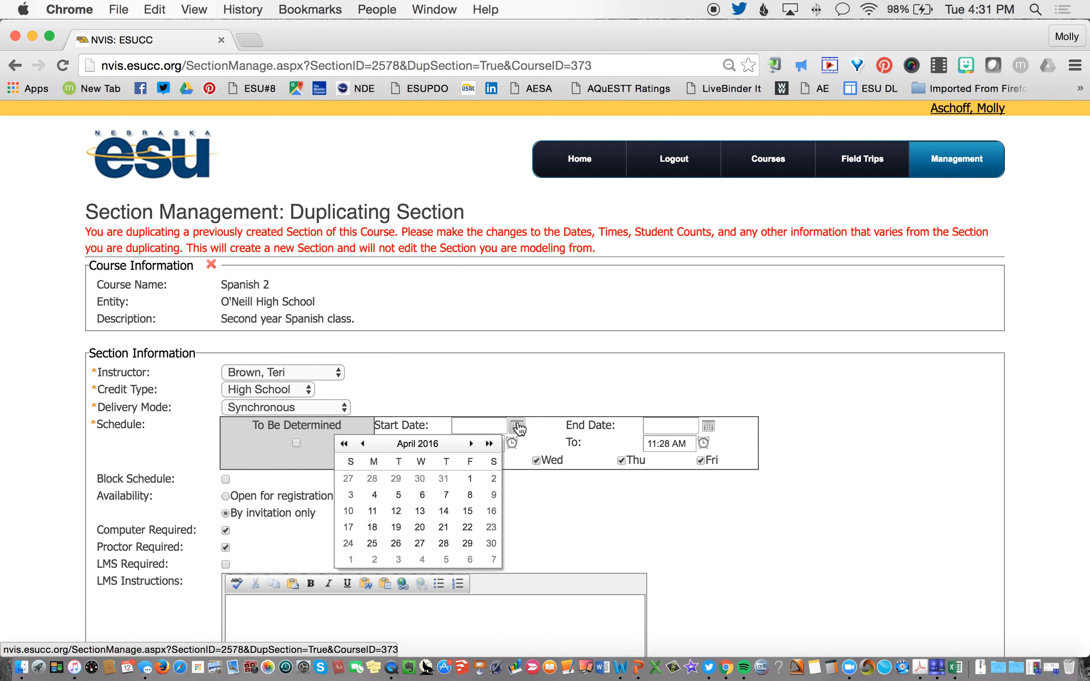
pyautogui.click(362, 445)
pyautogui.click(363, 444)
pyautogui.click(362, 445)
pyautogui.click(362, 445)
pyautogui.click(362, 445)
pyautogui.click(363, 445)
pyautogui.click(362, 445)
pyautogui.click(362, 445)
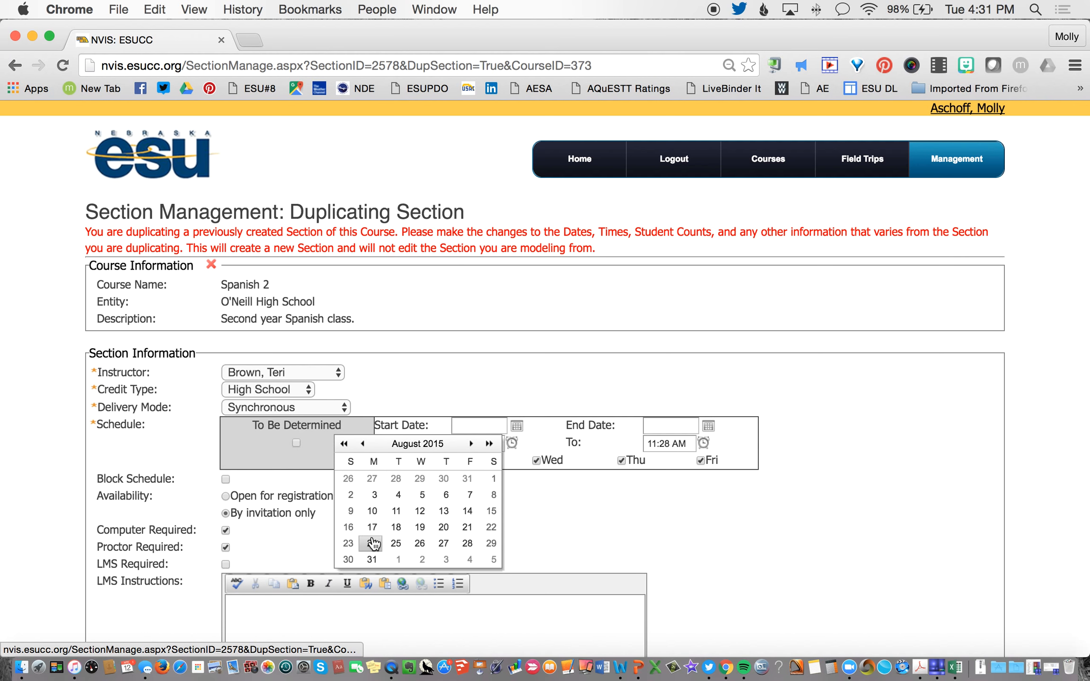
pyautogui.click(372, 514)
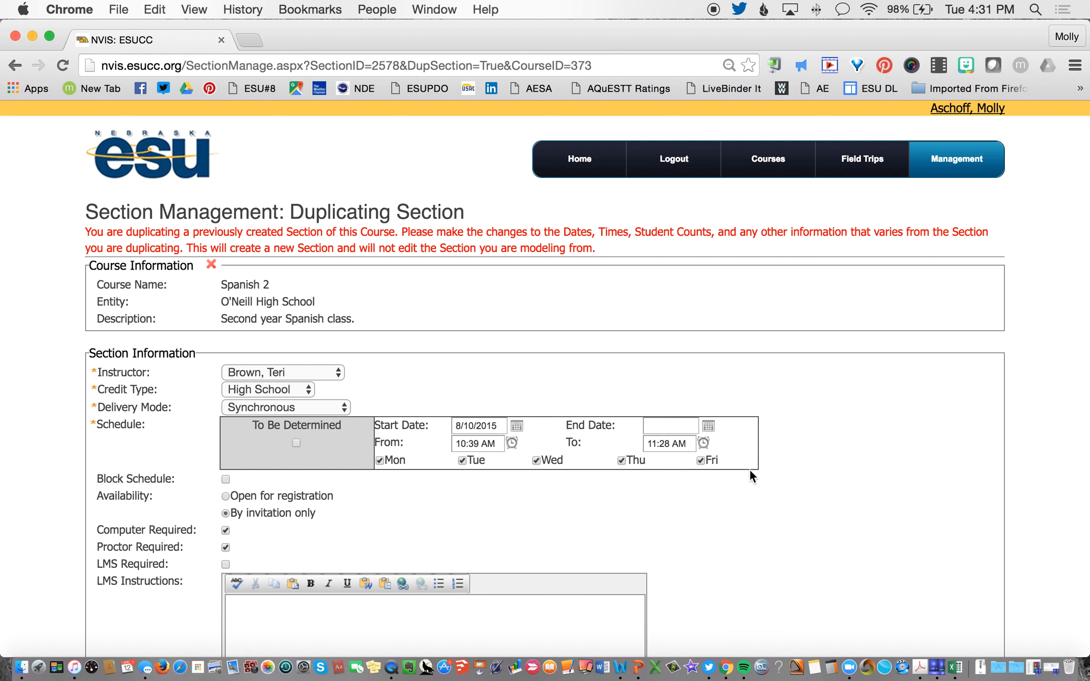
# Set the duplicated section's end date to 5/20/2016.
pyautogui.click(709, 427)
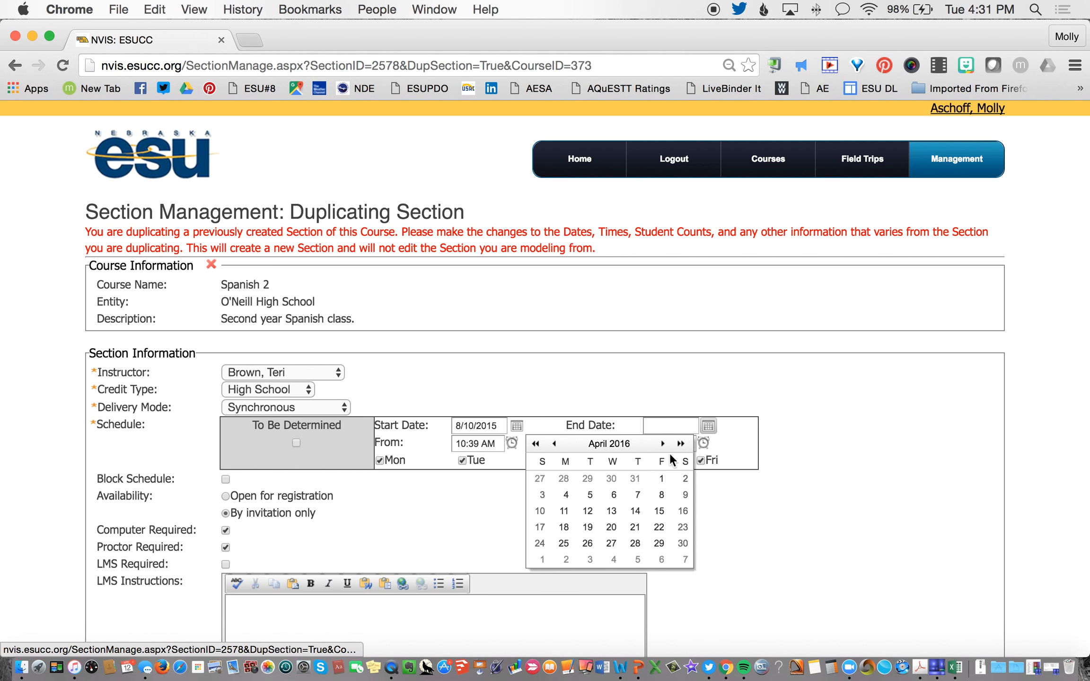
pyautogui.click(664, 443)
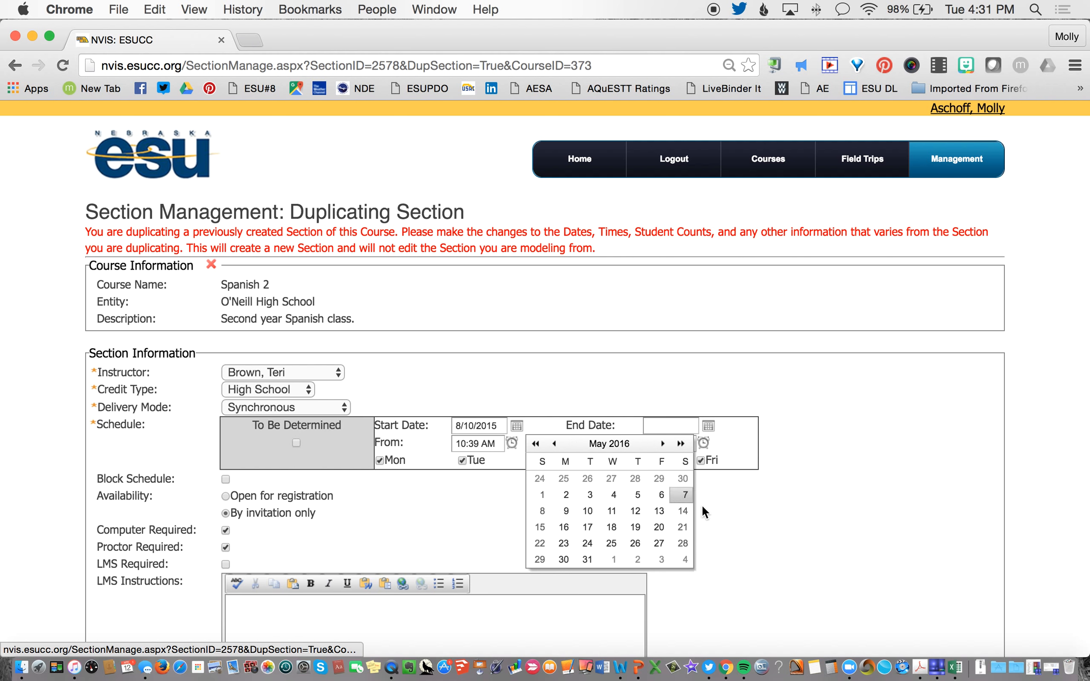
pyautogui.click(659, 528)
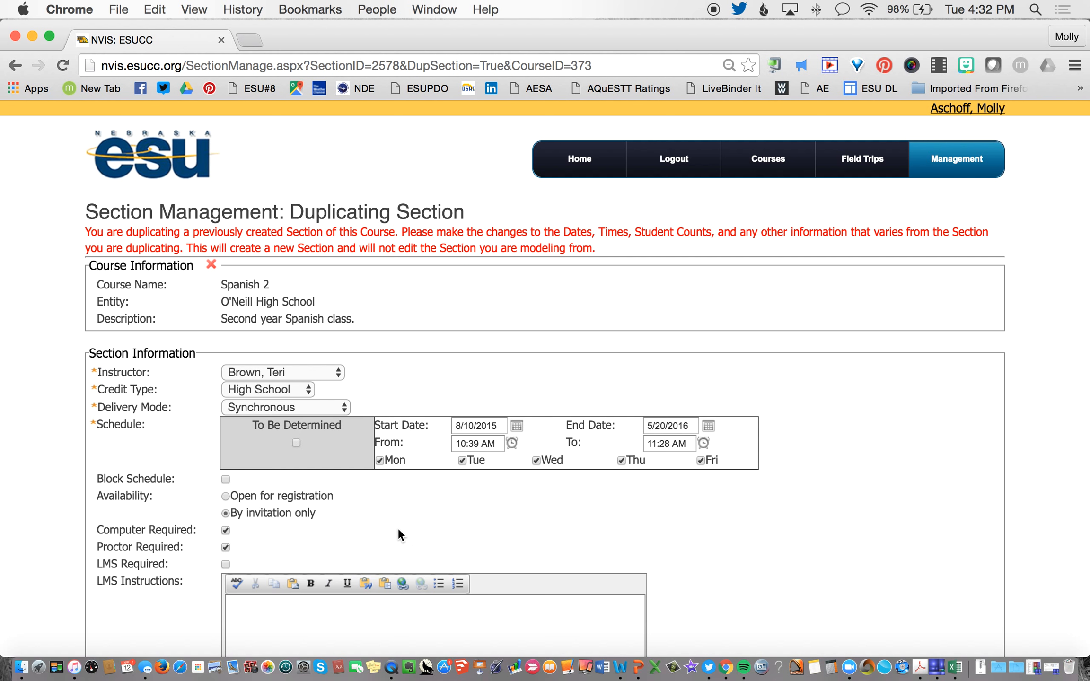
# Delete all the text carried over in the duplicated section's Section Comments.
pyautogui.scroll(-7, 398, 528)
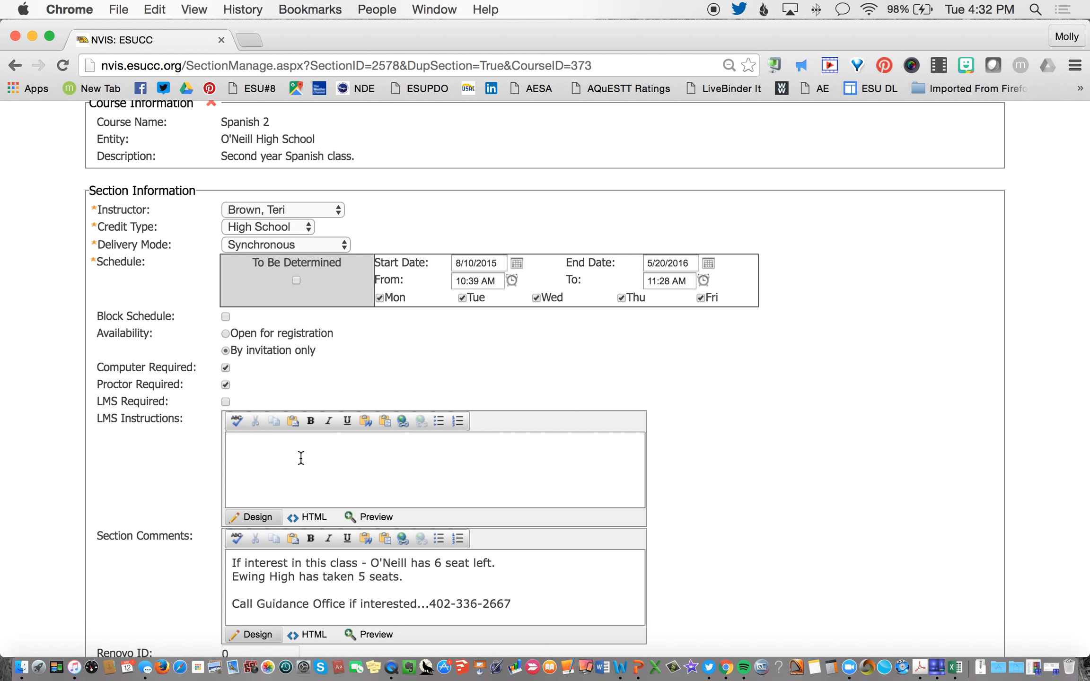
pyautogui.scroll(-1, 569, 548)
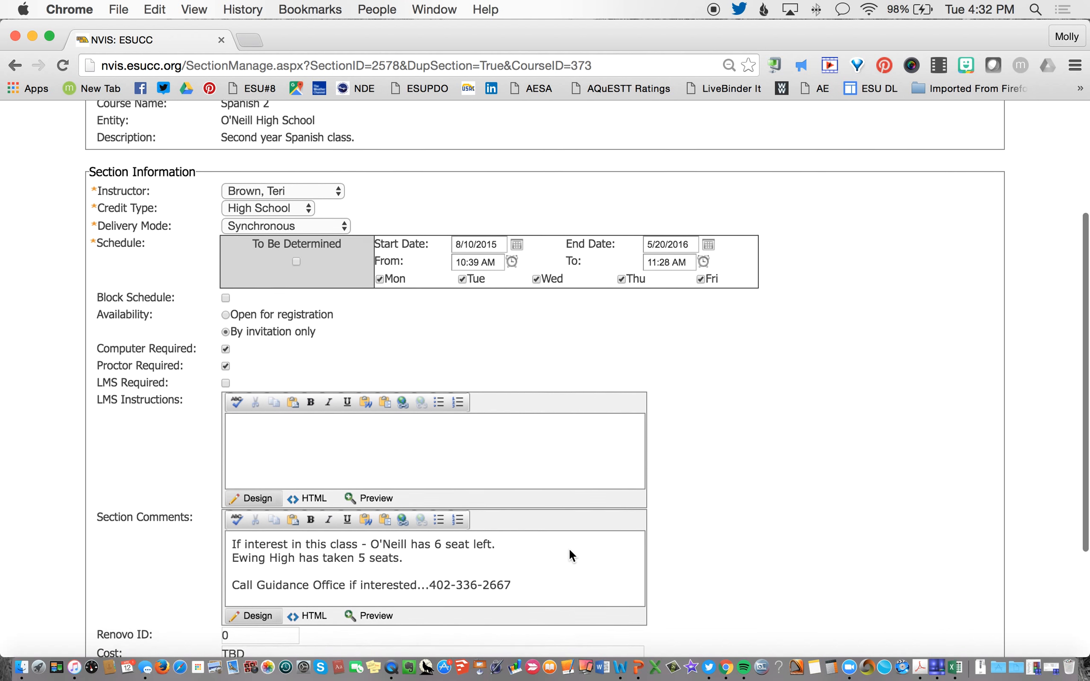
pyautogui.scroll(-5, 569, 547)
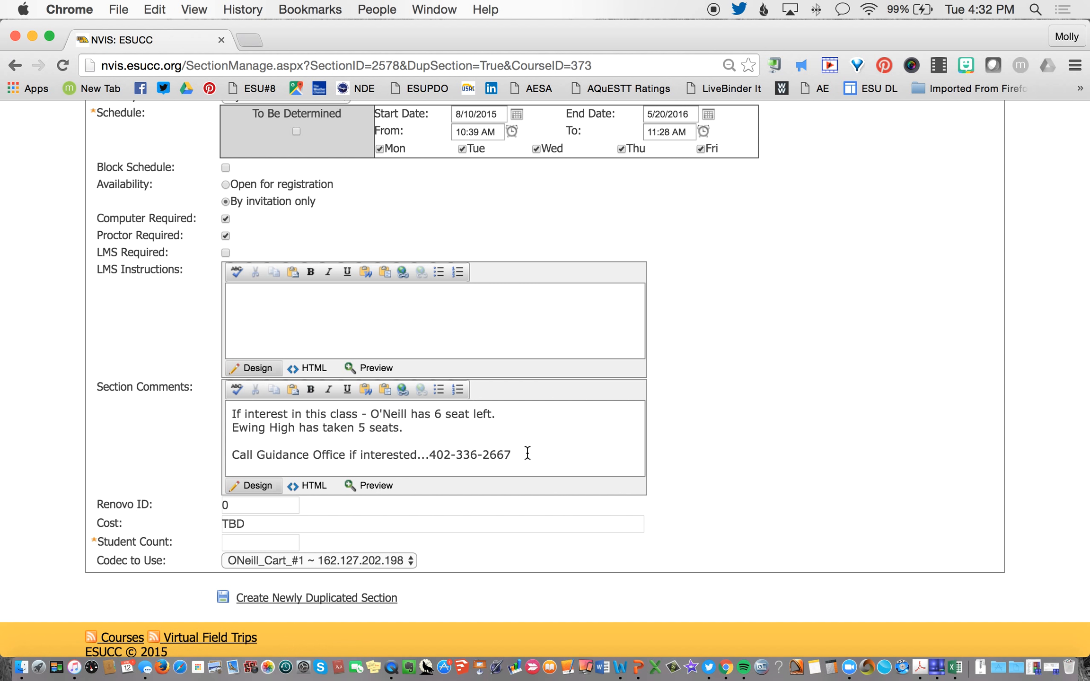
pyautogui.moveTo(518, 455); pyautogui.dragTo(232, 414)
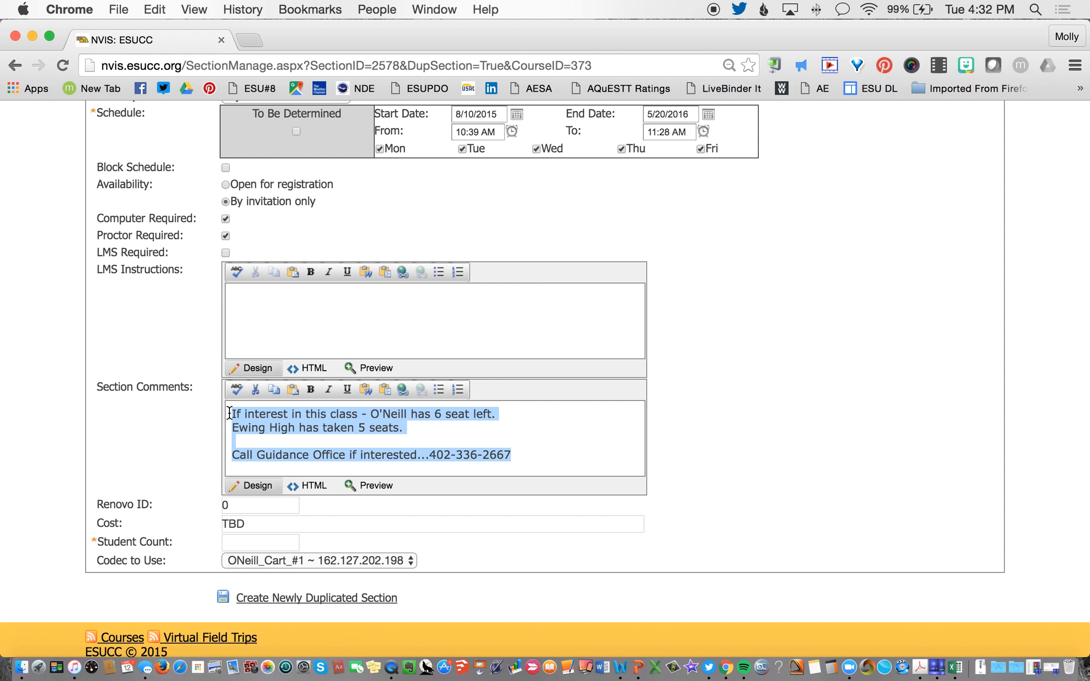
pyautogui.press('BackSpace')
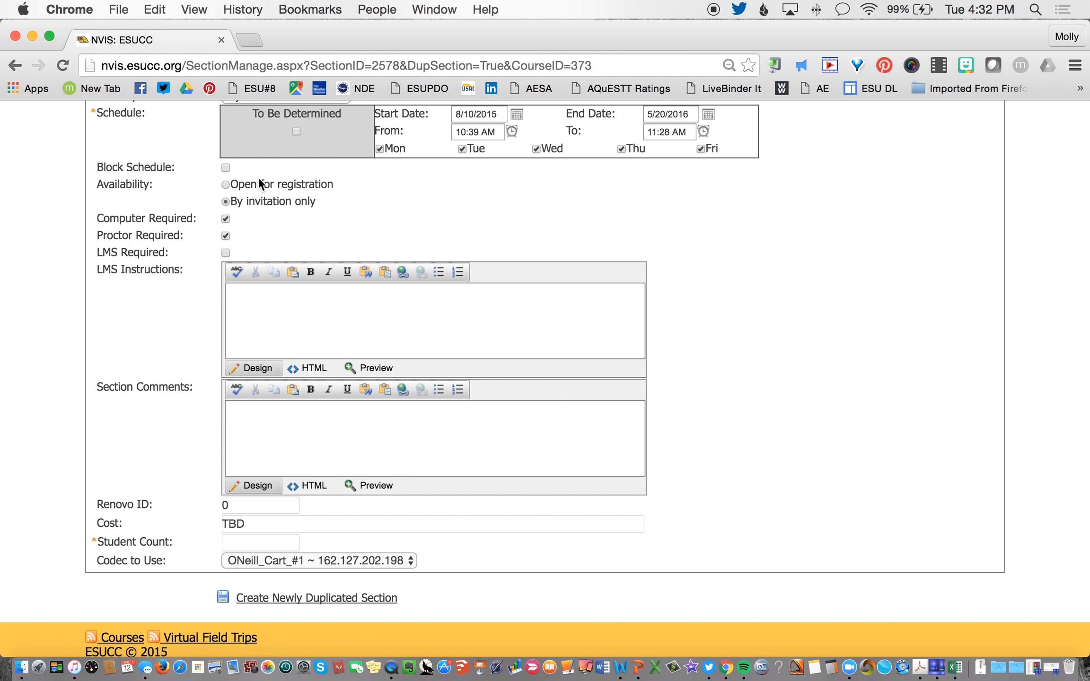
pyautogui.scroll(-1, 313, 425)
pyautogui.scroll(-2, 313, 426)
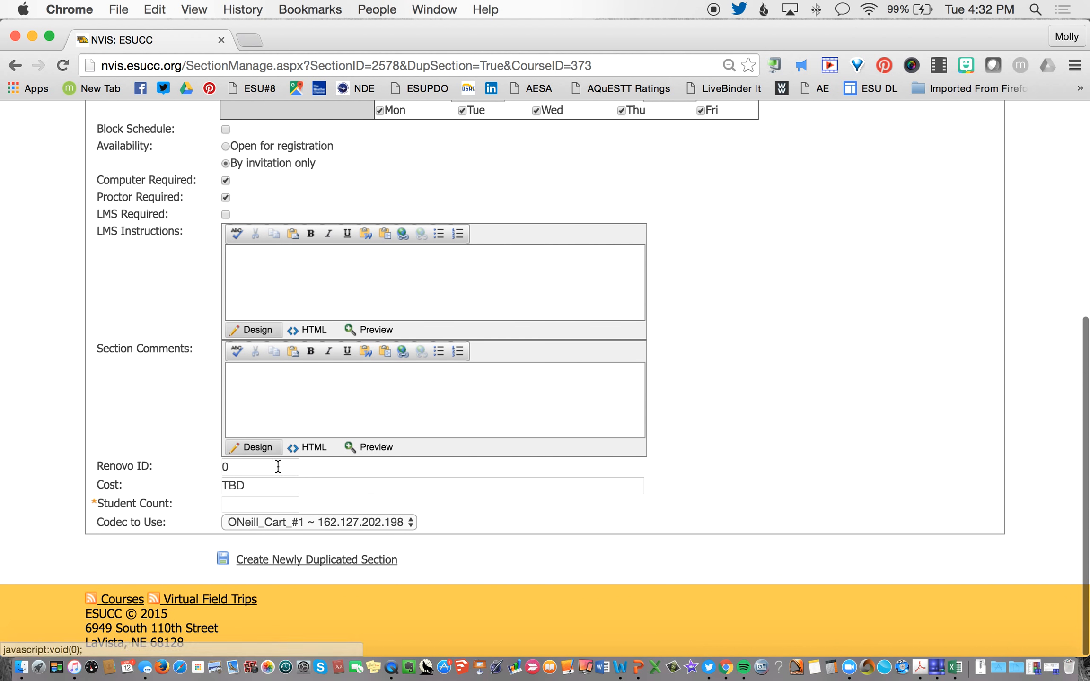
# Set the student count to 6, keep ONeill_Cart_#1 as the codec, and create the newly duplicated section.
pyautogui.click(267, 503)
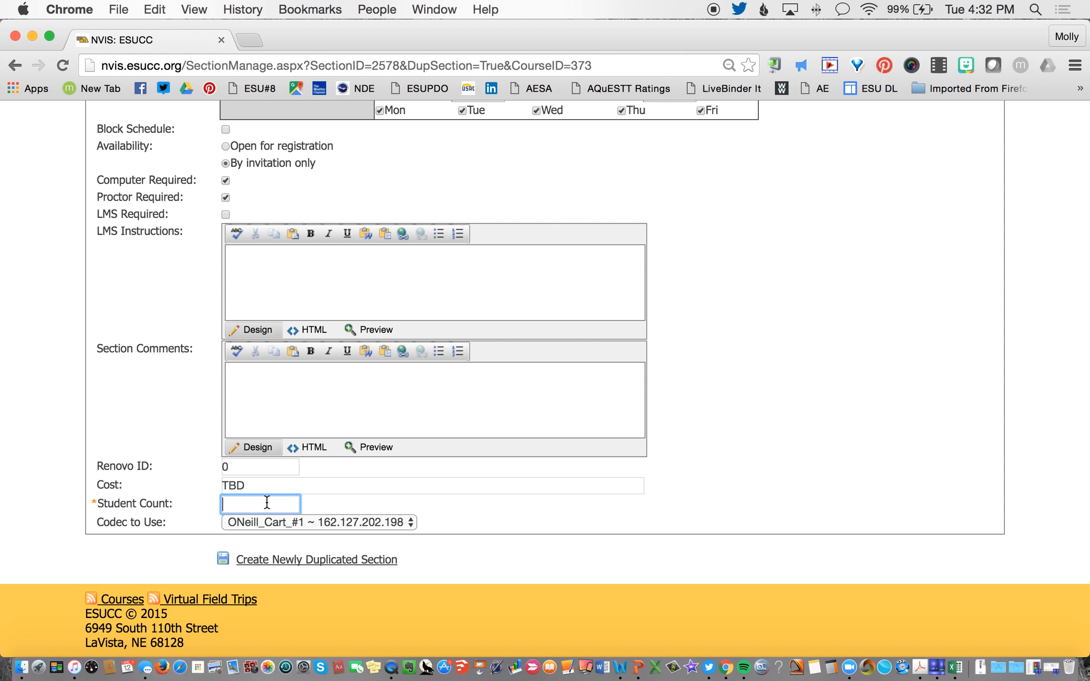
pyautogui.write('6')
pyautogui.click(404, 521)
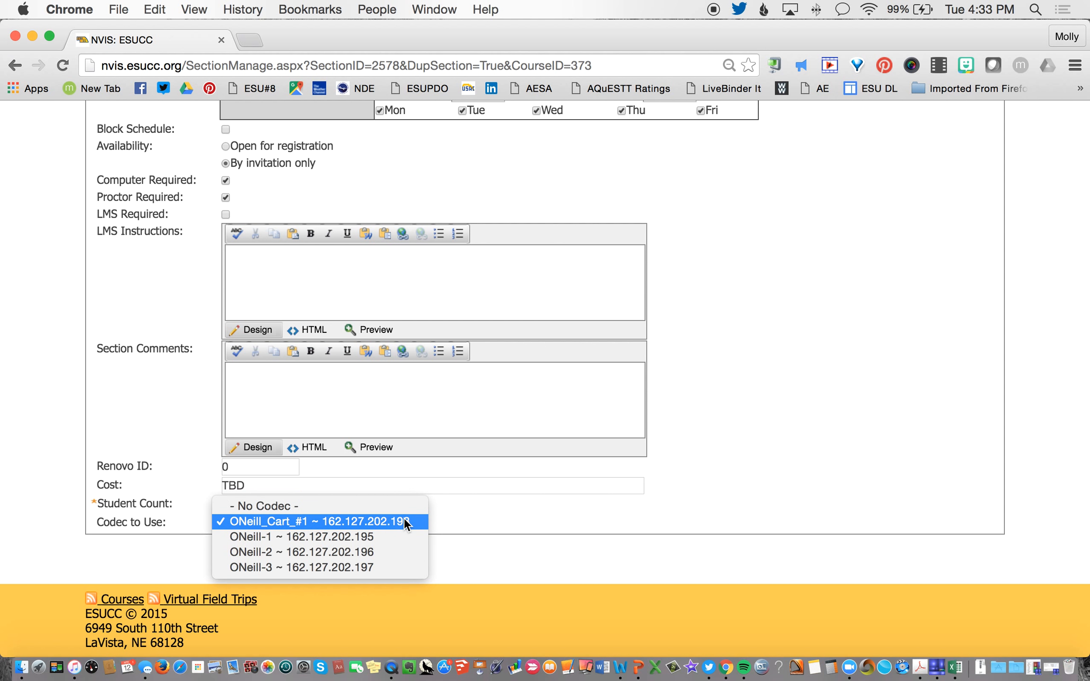
pyautogui.click(404, 521)
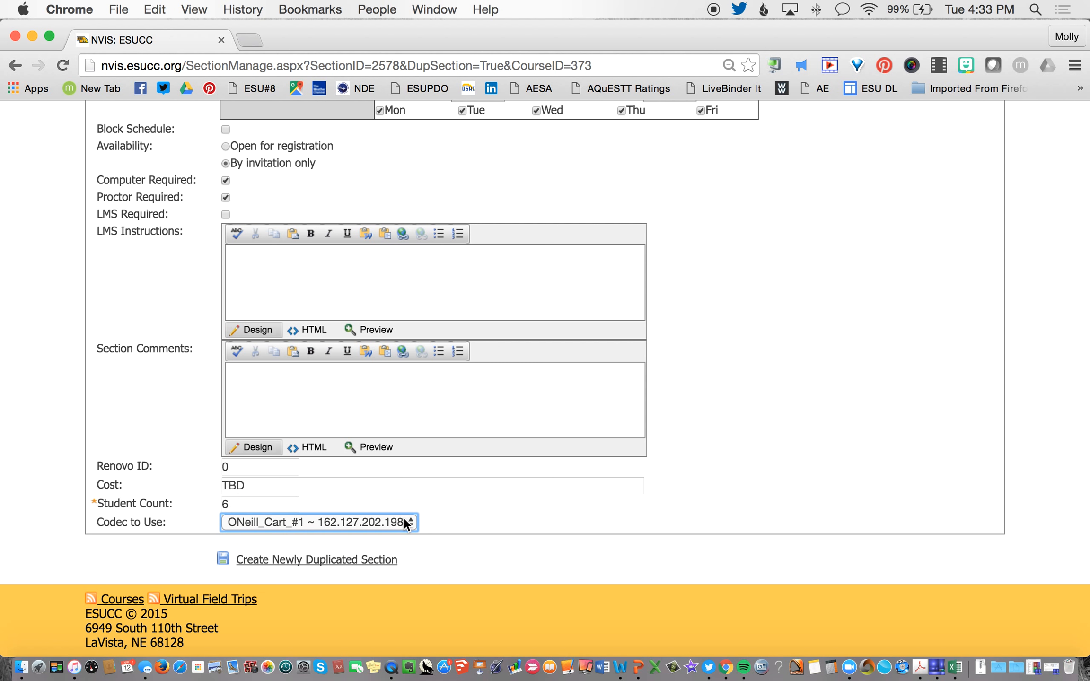
pyautogui.click(361, 562)
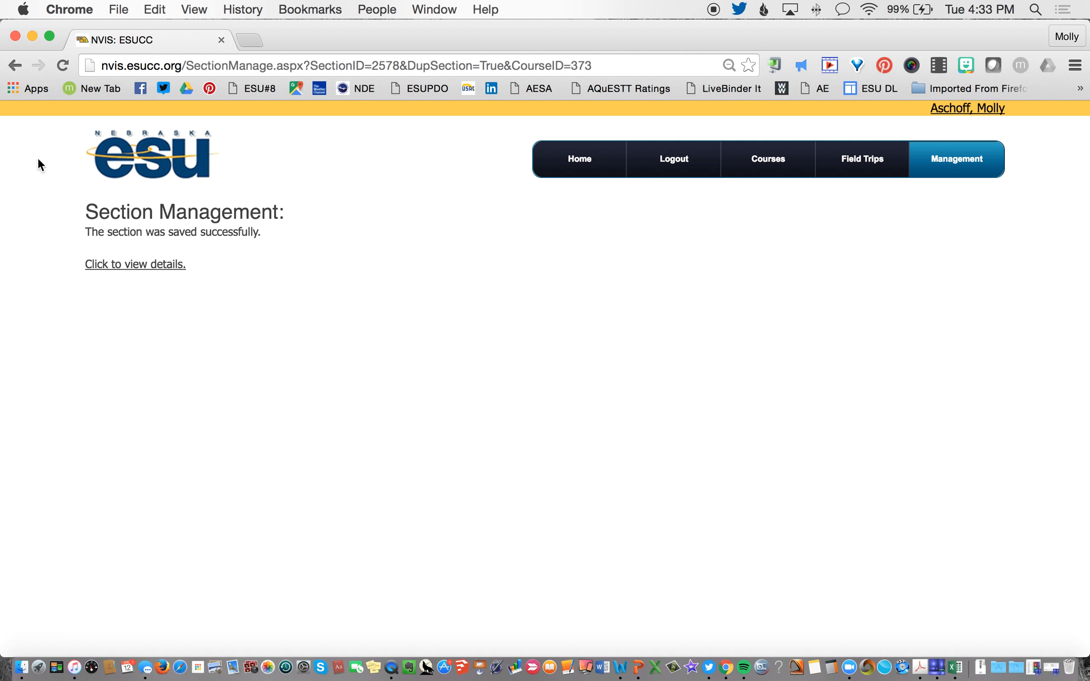
# Open the new section's details and start an enrollment request with Ewing - Ewing High School as the enrolling entity.
pyautogui.click(136, 265)
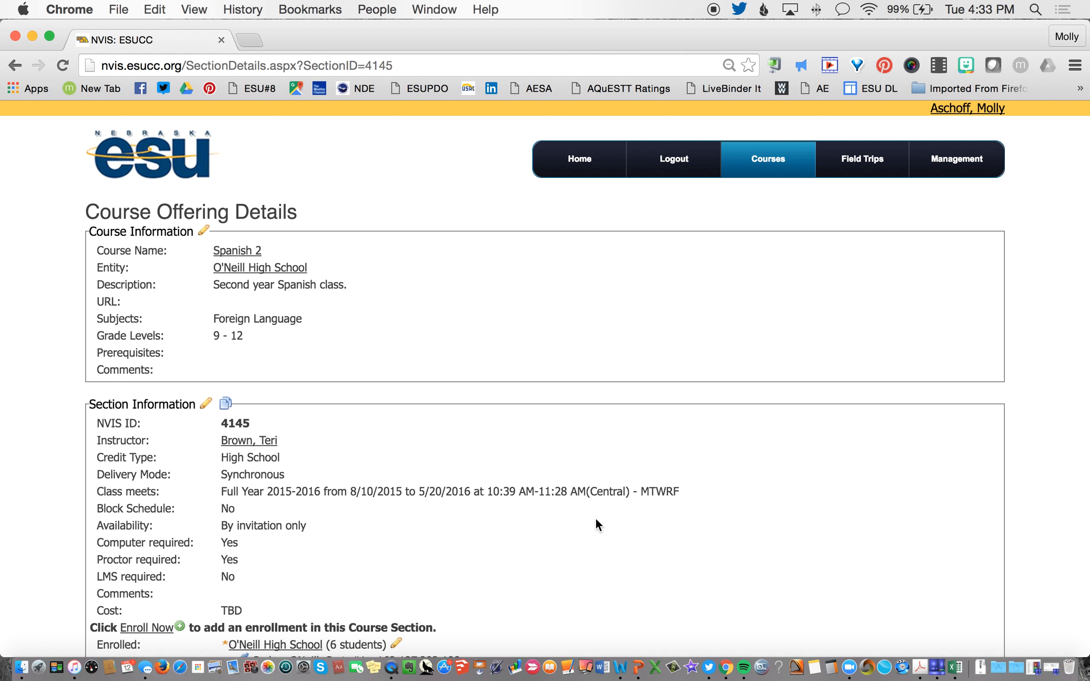
pyautogui.scroll(-5, 328, 566)
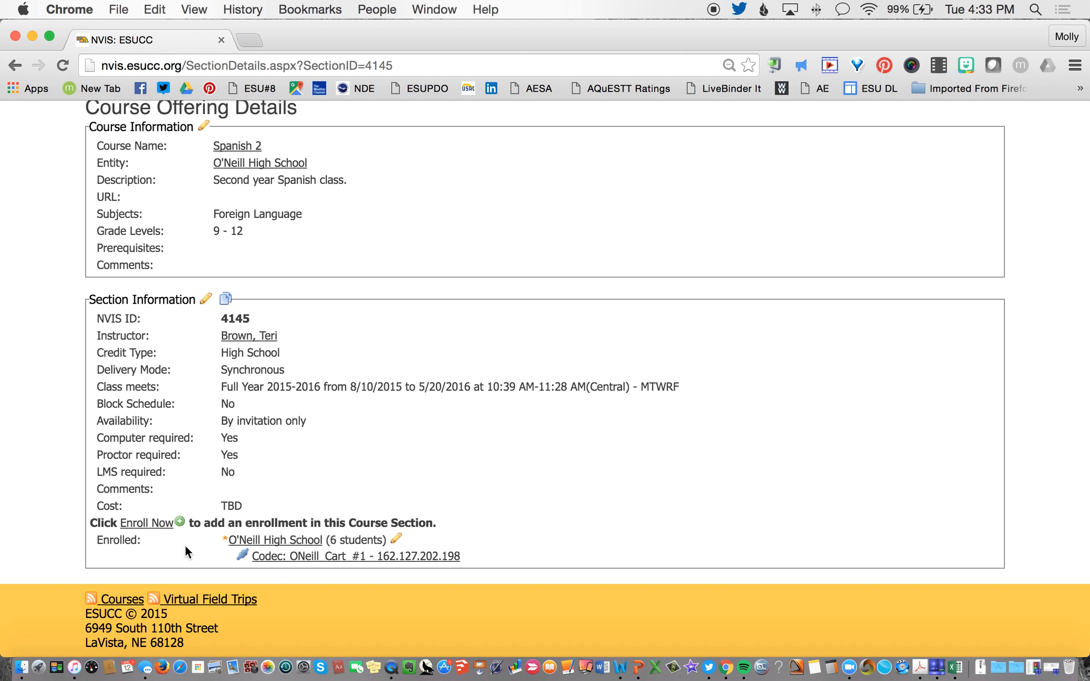
pyautogui.click(161, 524)
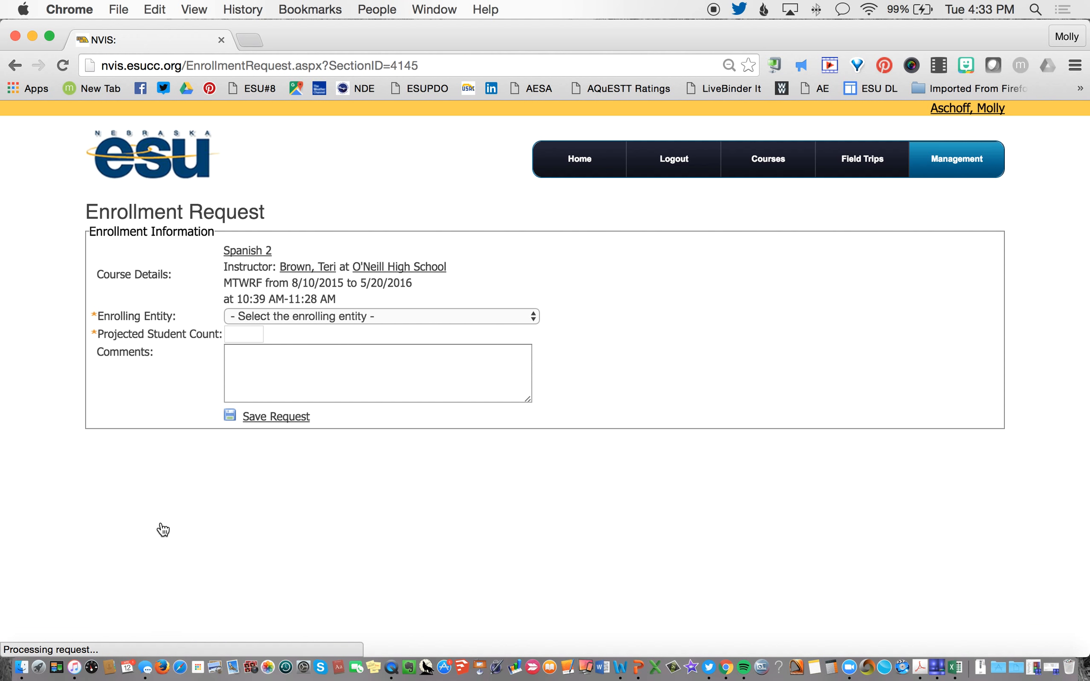
pyautogui.click(394, 317)
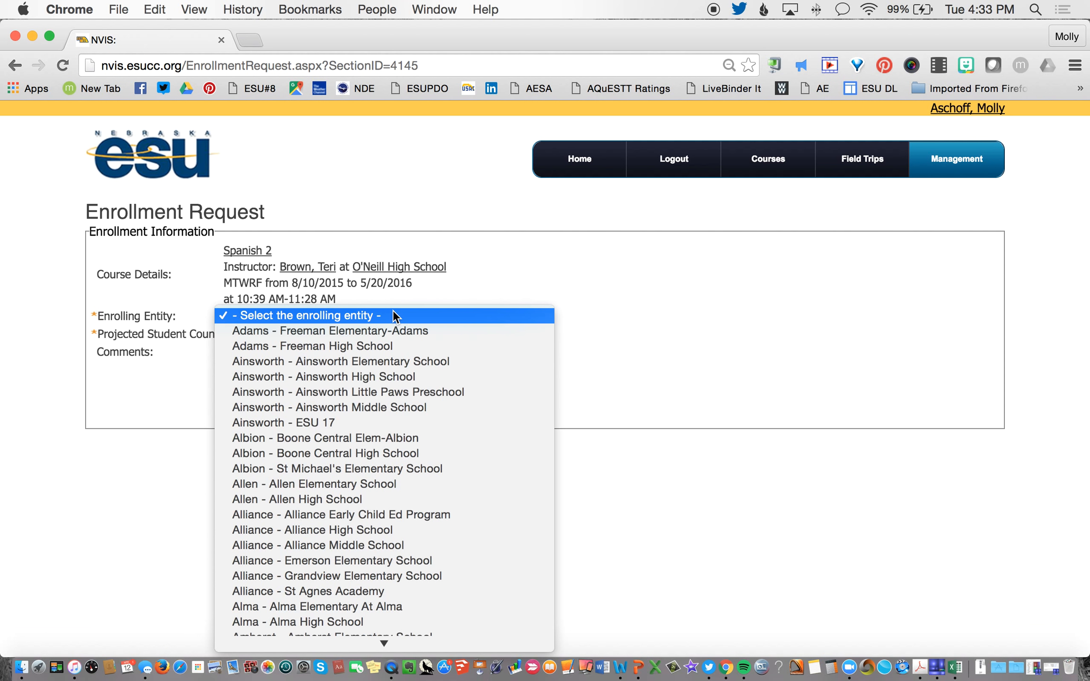
pyautogui.write('ew')
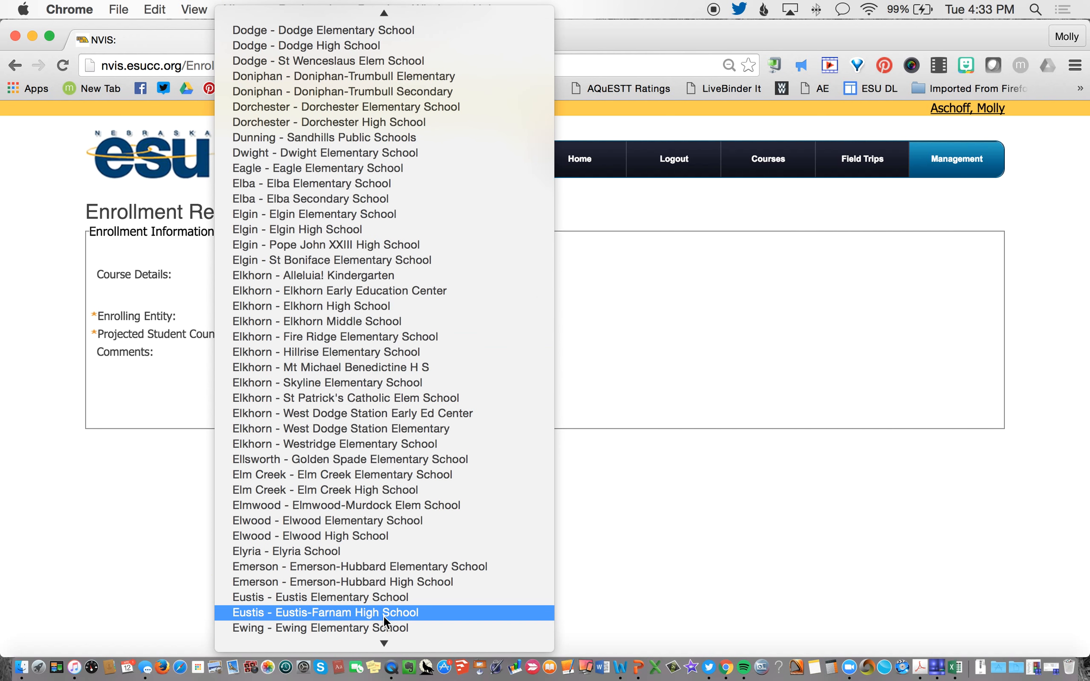
pyautogui.scroll(-2, 384, 615)
pyautogui.scroll(-1, 383, 616)
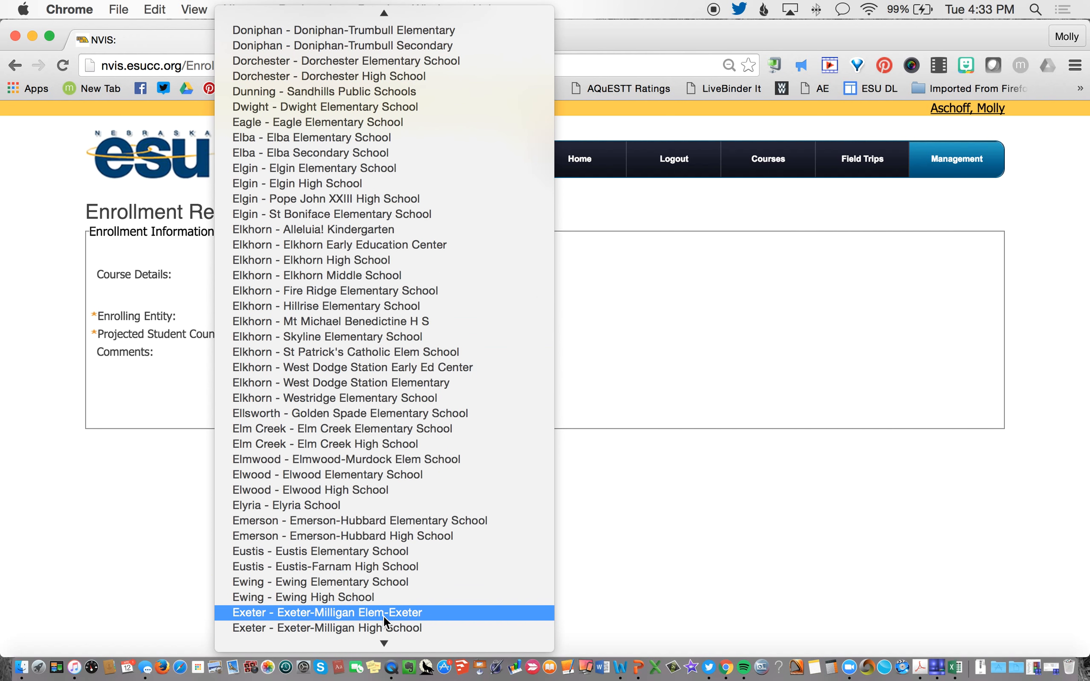
pyautogui.click(350, 598)
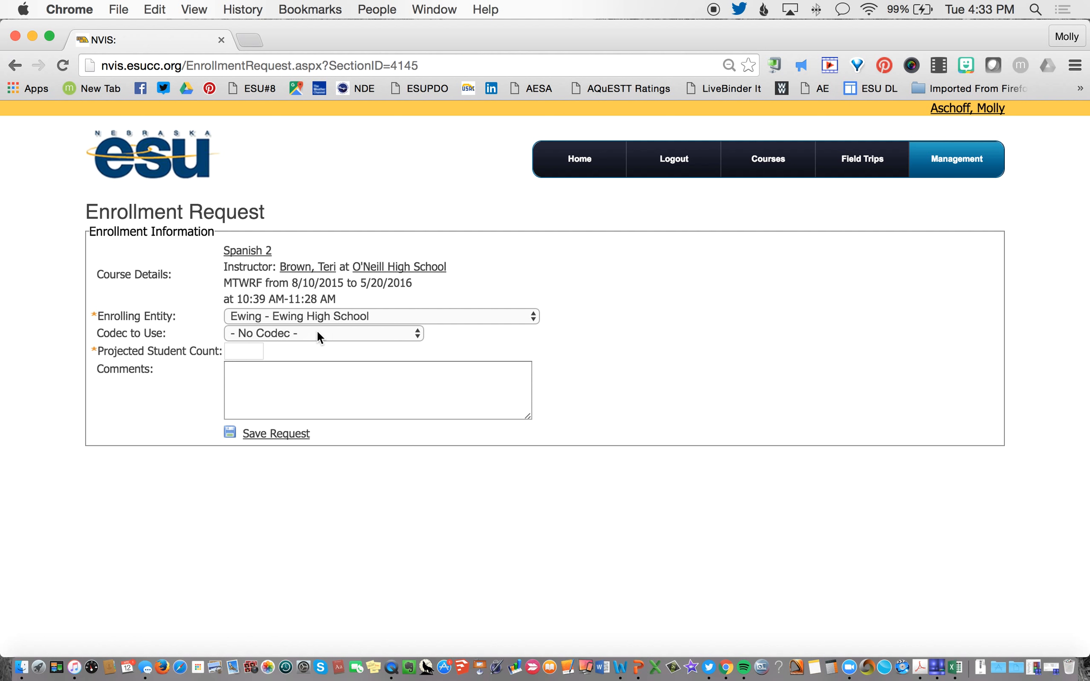
# Choose the Ewing-1 codec, set the projected student count to 6, and save the enrollment request.
pyautogui.click(317, 332)
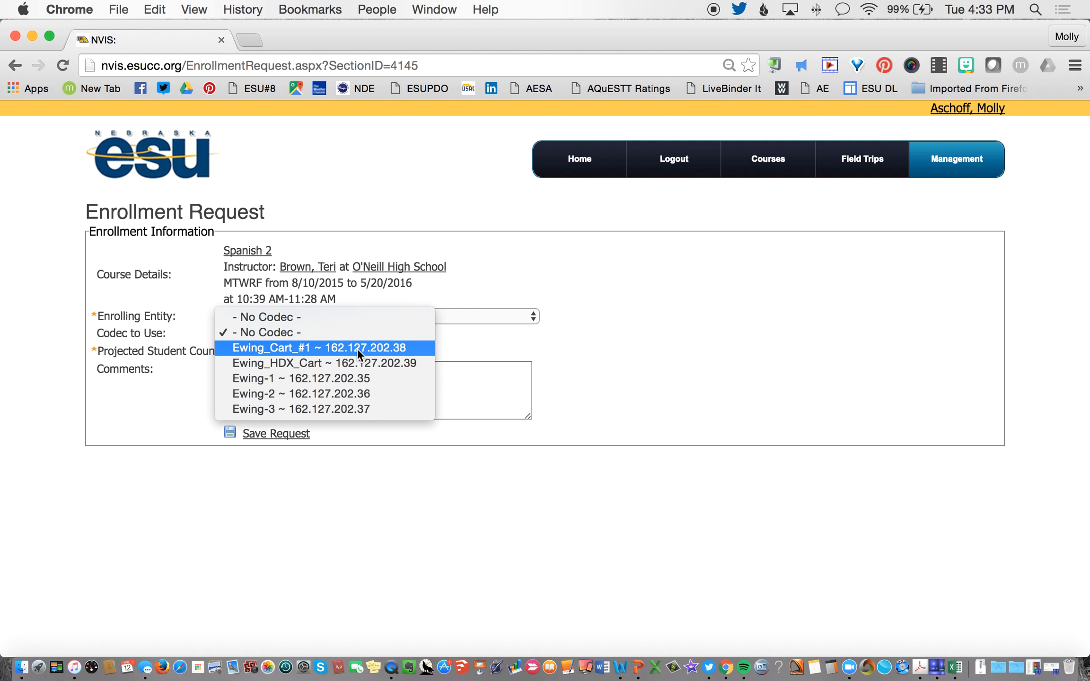
pyautogui.click(359, 377)
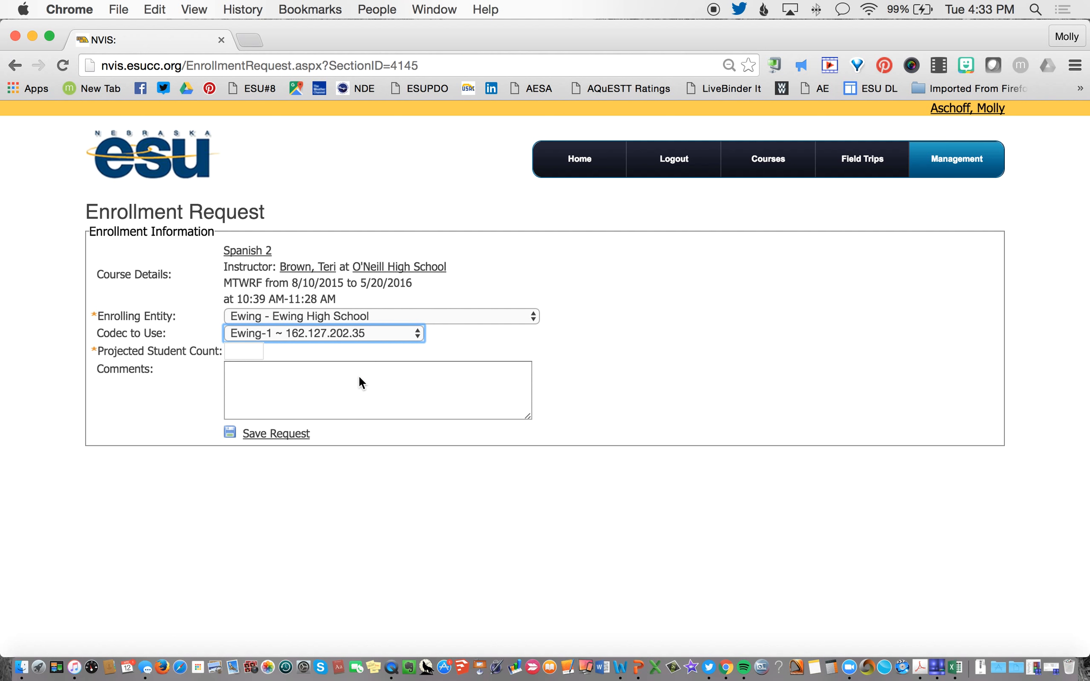
pyautogui.click(237, 351)
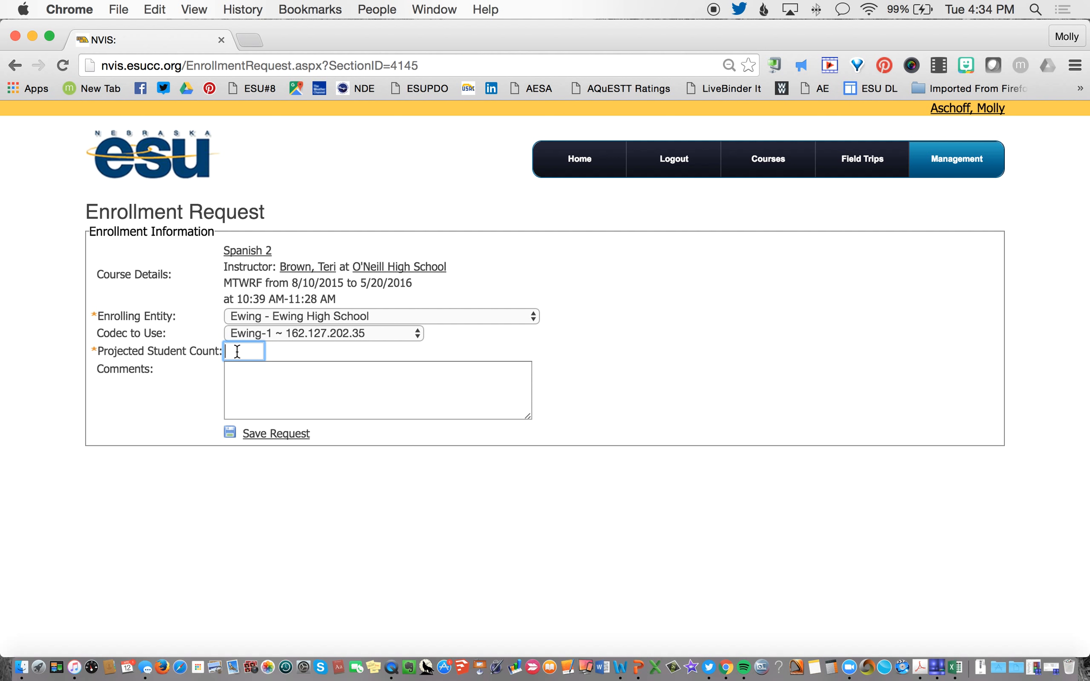
pyautogui.write('6')
pyautogui.click(280, 435)
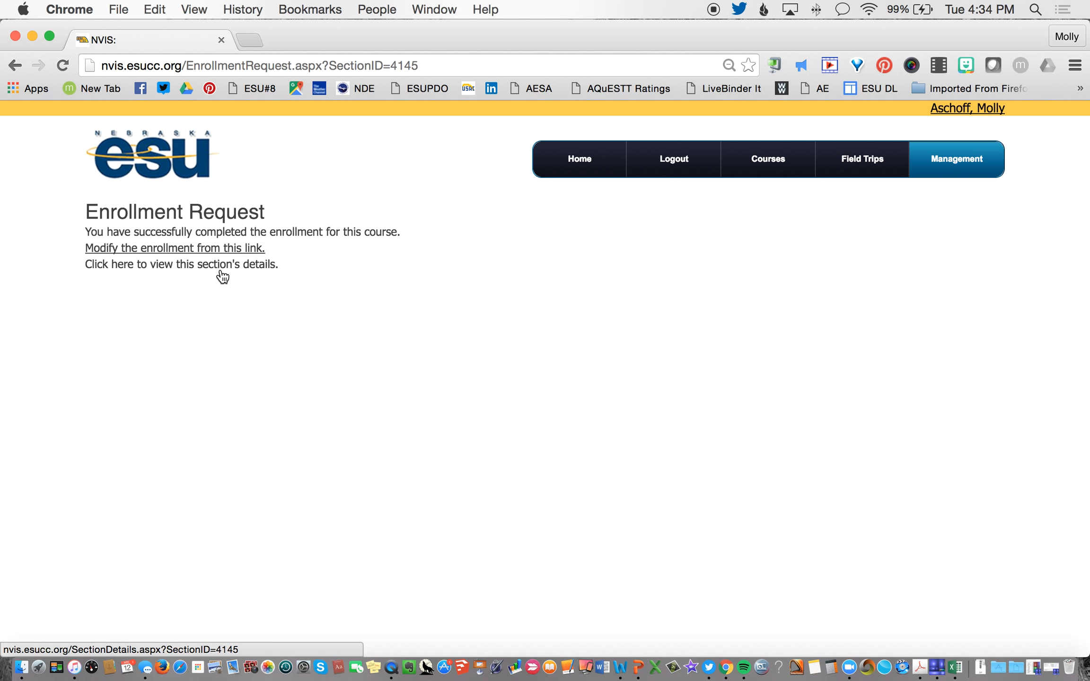
# Open the Spanish 2 section's details again and review its enrolled schools and their codecs.
pyautogui.click(194, 270)
pyautogui.scroll(-3, 434, 462)
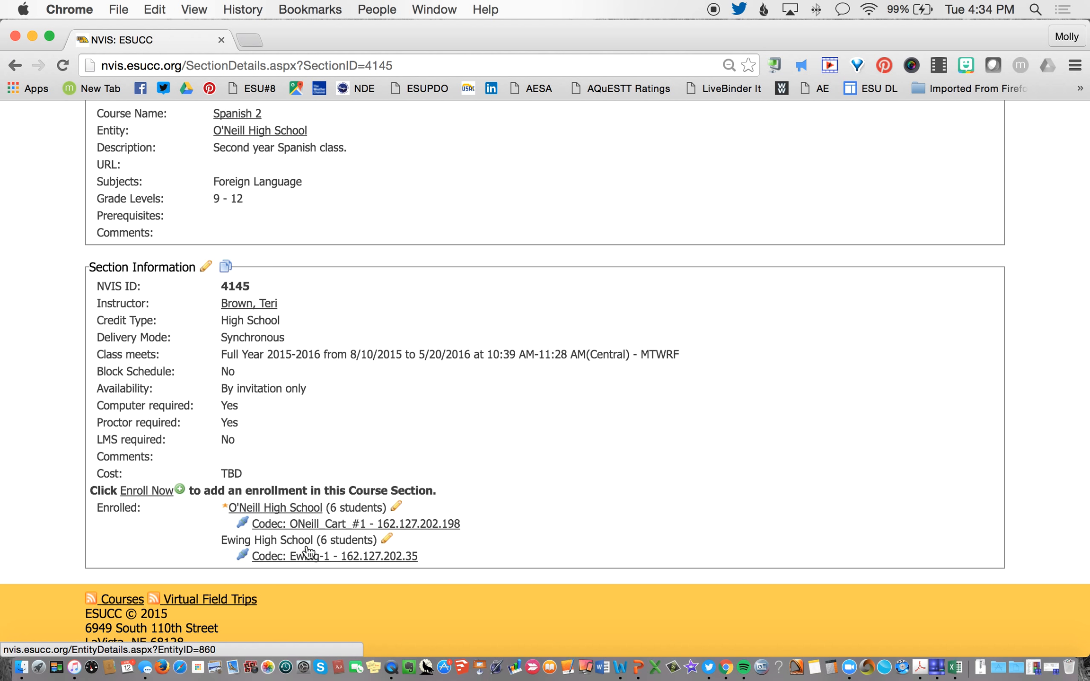
pyautogui.scroll(5, 393, 431)
# Open Course Management from the course offerings page, start a new course not in the list, and look over the blank form's fields.
pyautogui.click(771, 160)
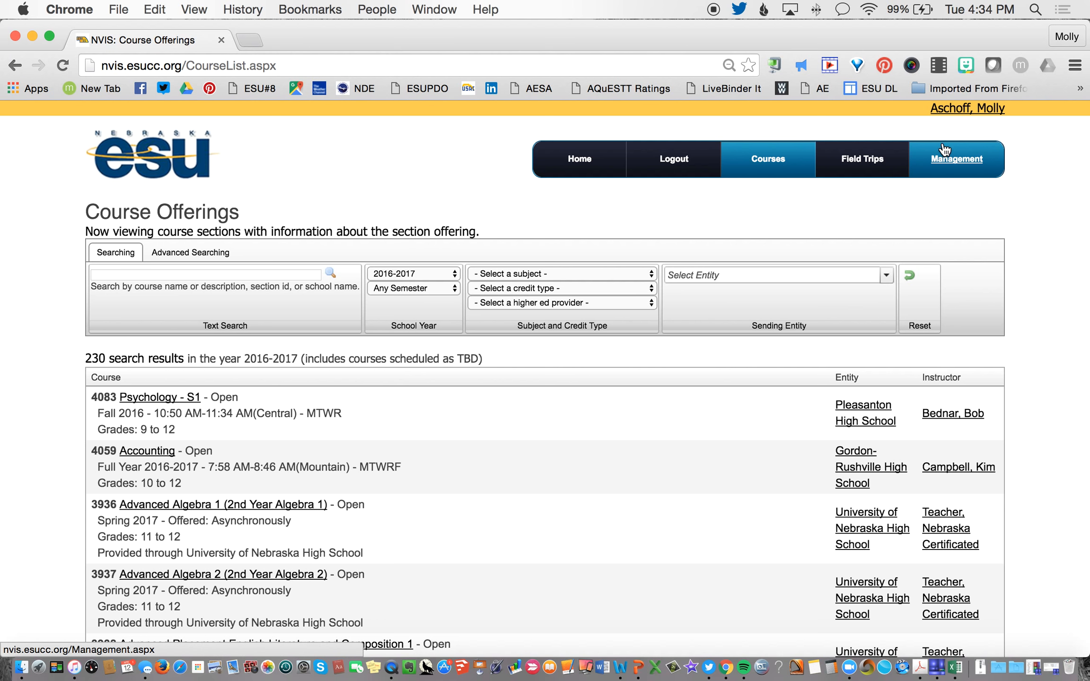
pyautogui.moveTo(953, 156)
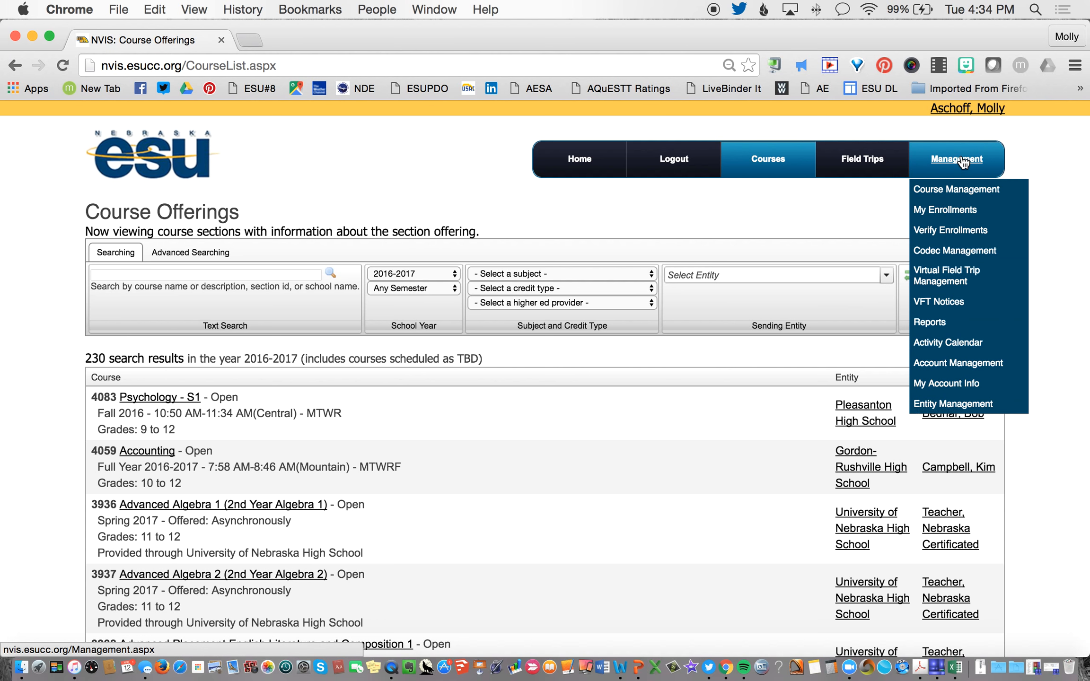
pyautogui.click(1003, 190)
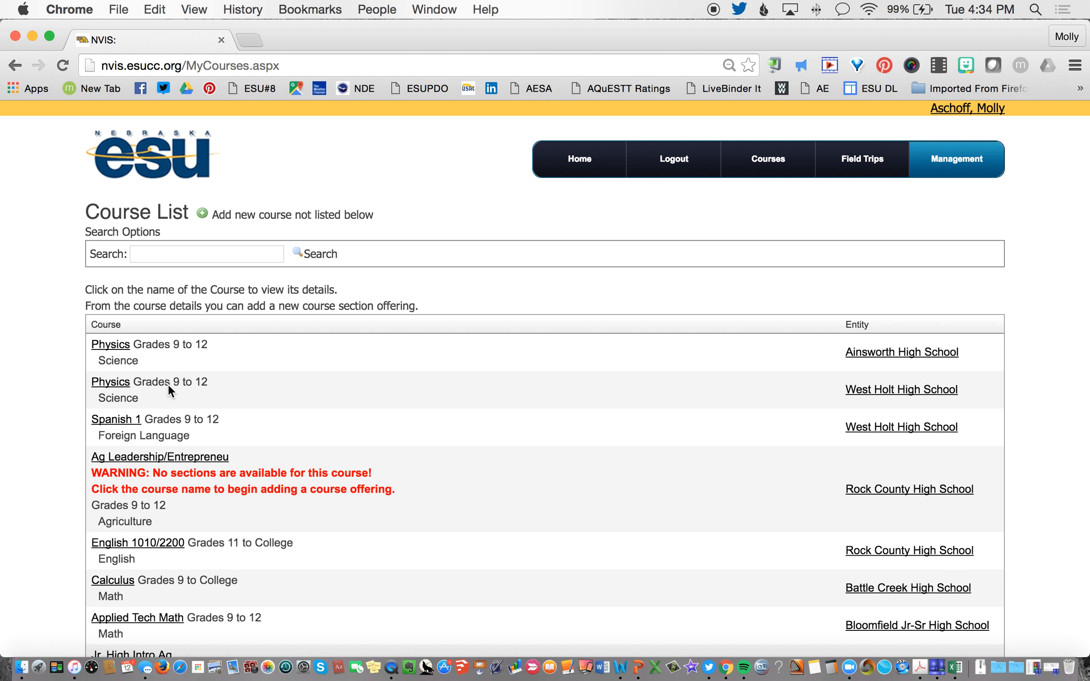
pyautogui.click(217, 215)
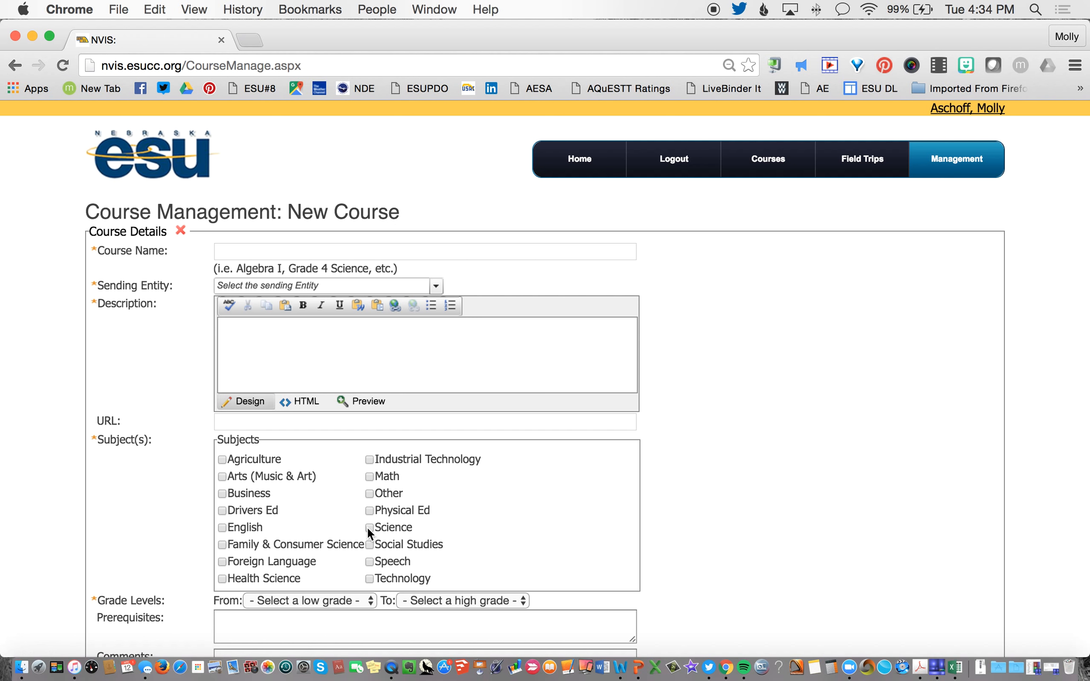
pyautogui.scroll(-5, 367, 528)
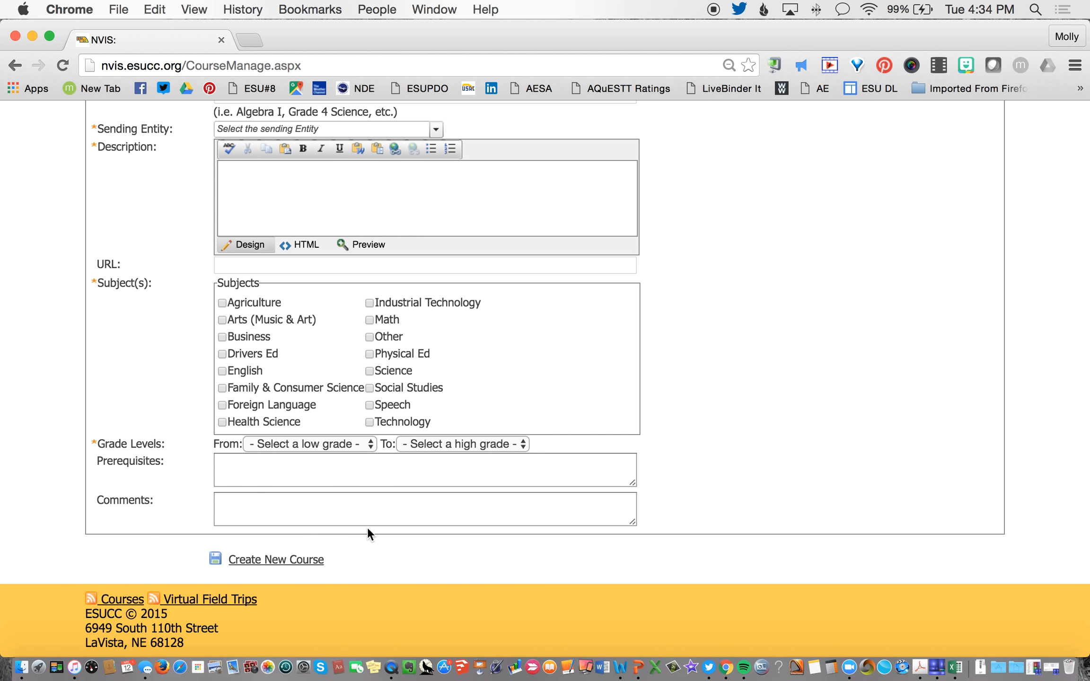